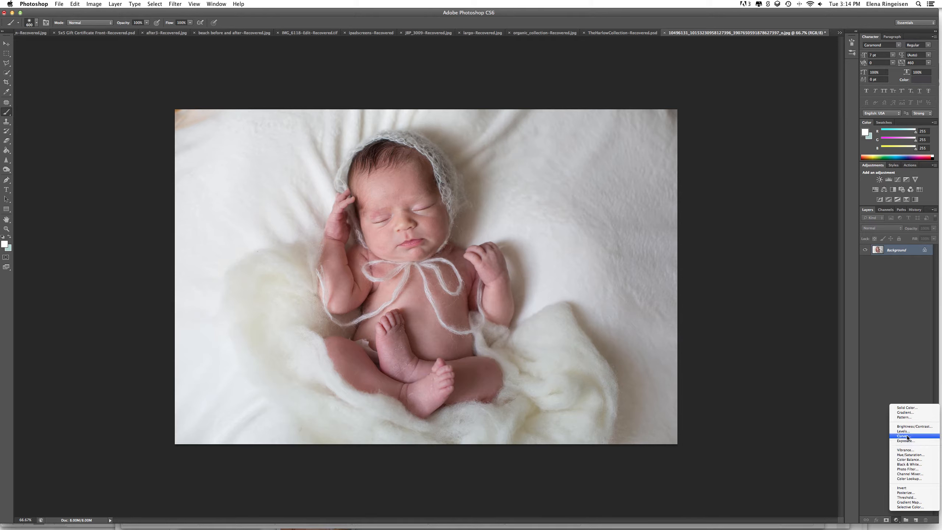
Brighten the photo with a Curves adjustment layer by raising the RGB curve's darker midtones, and merge it into the background
{"action": "left_click", "coordinate": [904, 436]}
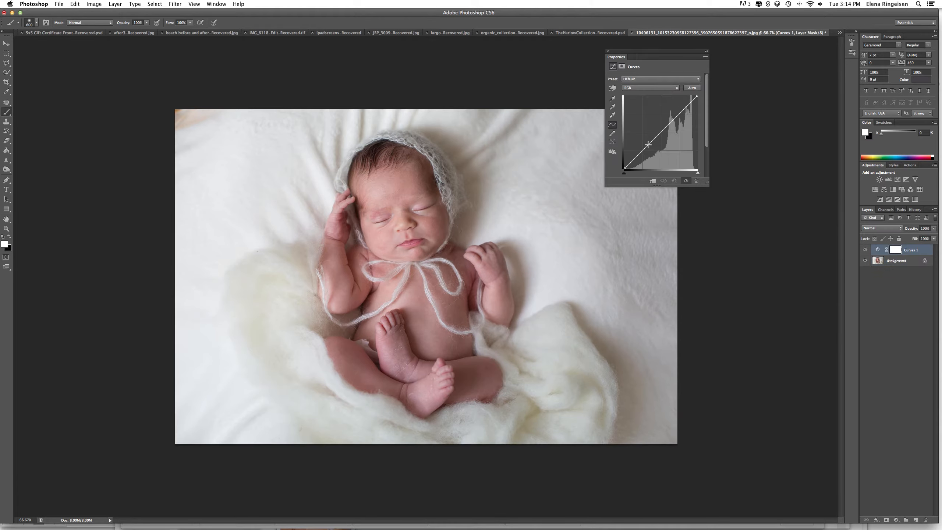
{"action": "left_click_drag", "start_coordinate": [646, 145], "coordinate": [613, 63]}
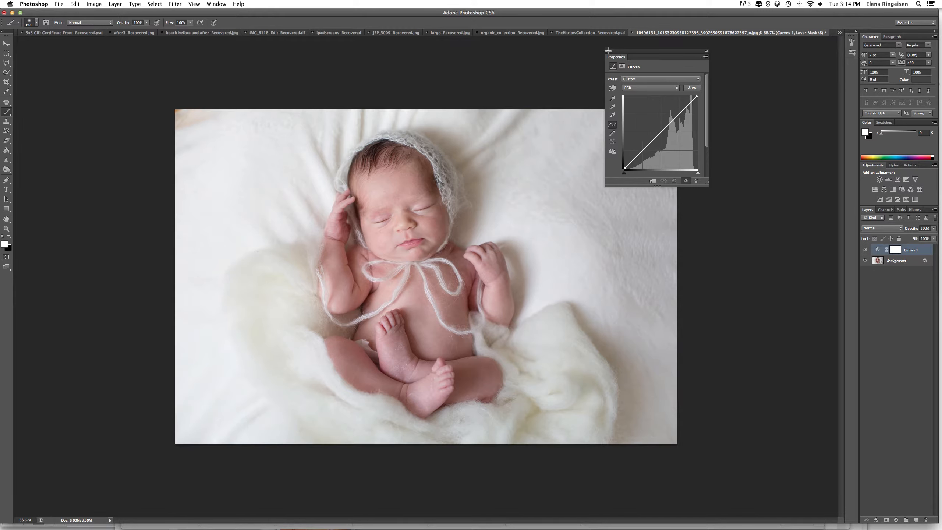
{"action": "mouse_move", "coordinate": [644, 149]}
{"action": "left_mouse_down"}
{"action": "mouse_move", "coordinate": [644, 132]}
{"action": "mouse_move", "coordinate": [643, 145]}
{"action": "left_mouse_up"}
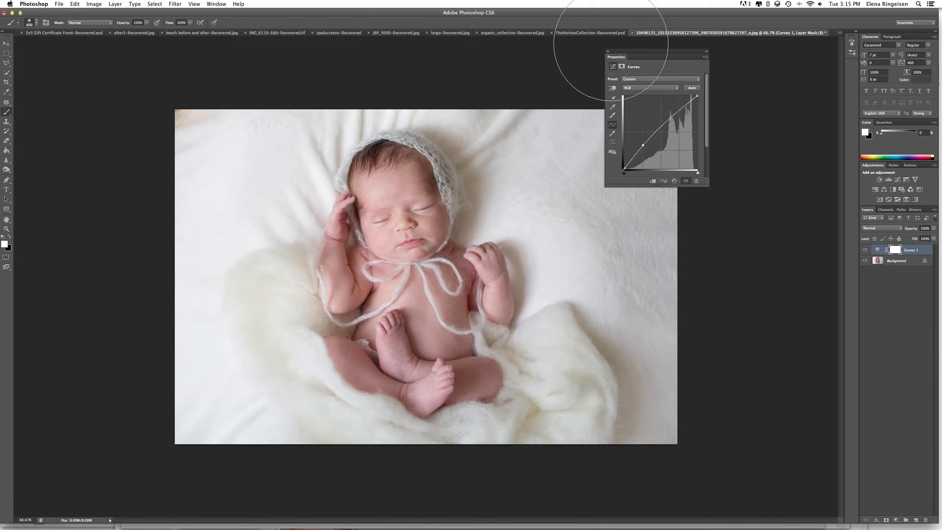
{"action": "left_click", "coordinate": [607, 51]}
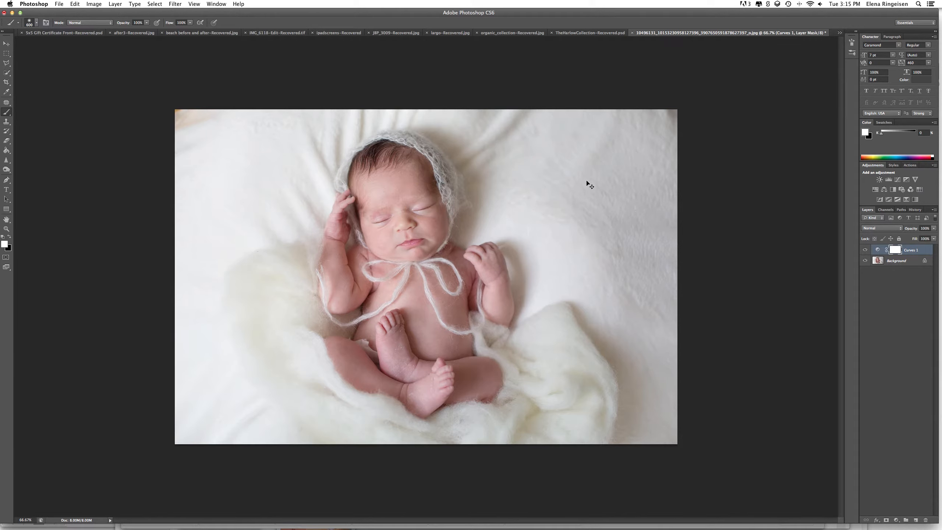
{"action": "key", "text": "super+e"}
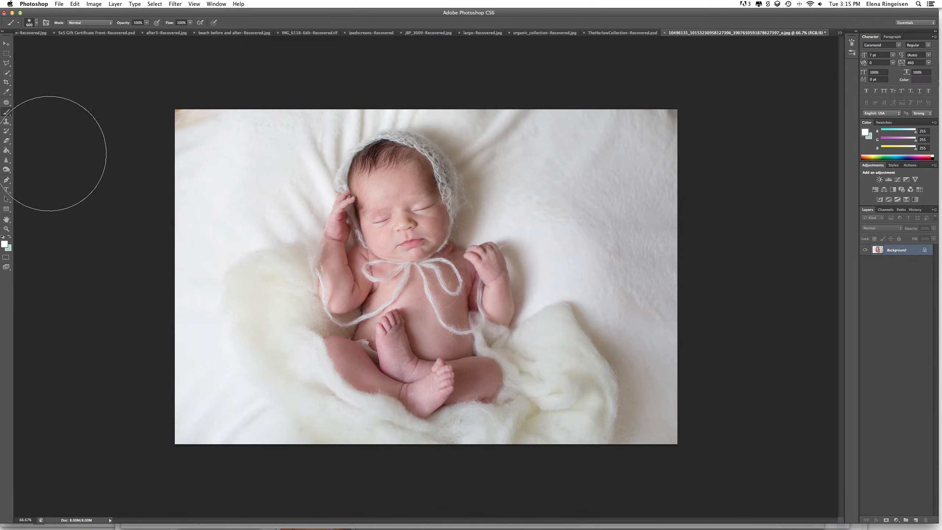
Choose the Clone Stamp tool and copy the whole photo onto a new layer for retouching
{"action": "left_click", "coordinate": [7, 122]}
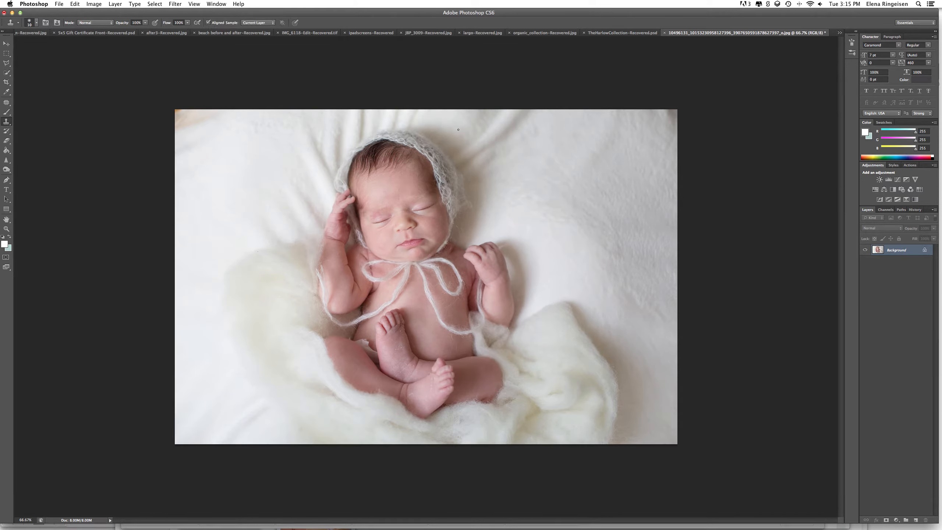
{"action": "key", "text": "super+a"}
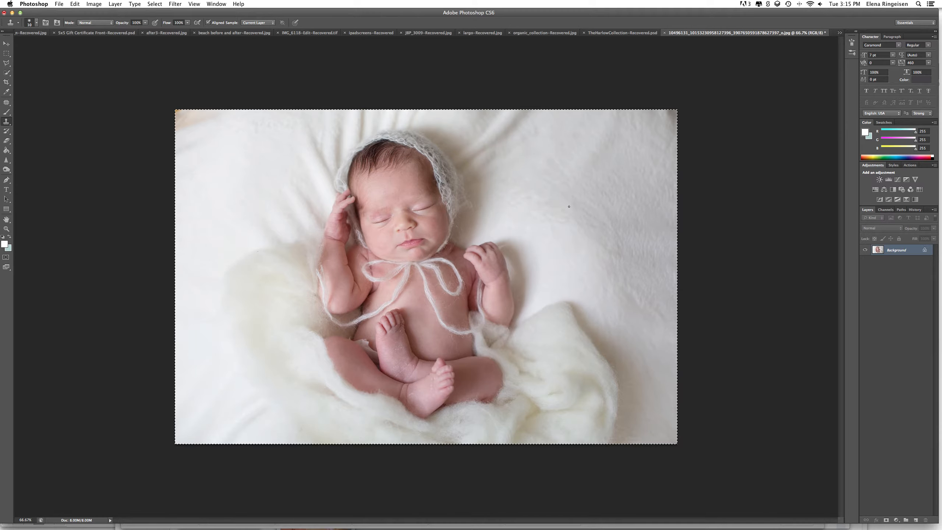
{"action": "key", "text": "super+c"}
{"action": "key", "text": "super+v"}
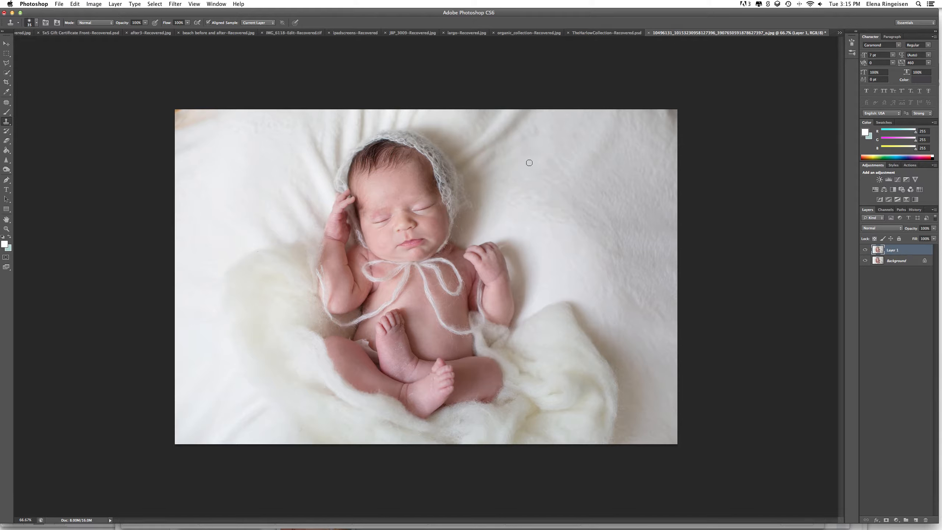
Clone smooth blanket texture over the creases in the backdrop on the right side of the baby's head, adjusting the brush size
{"action": "key", "text": "bracketright"}
{"action": "key", "text": "bracketright"}
{"action": "key", "text": "bracketright"}
{"action": "key", "text": "bracketright"}
{"action": "left_click", "coordinate": [605, 178], "text": "alt"}
{"action": "mouse_move", "coordinate": [591, 162]}
{"action": "left_mouse_down"}
{"action": "mouse_move", "coordinate": [580, 169]}
{"action": "mouse_move", "coordinate": [601, 142]}
{"action": "left_mouse_up"}
{"action": "key", "text": "bracketleft"}
{"action": "key", "text": "bracketleft"}
{"action": "key", "text": "bracketleft"}
{"action": "mouse_move", "coordinate": [498, 164]}
{"action": "left_mouse_down"}
{"action": "mouse_move", "coordinate": [479, 169]}
{"action": "mouse_move", "coordinate": [533, 132]}
{"action": "mouse_move", "coordinate": [514, 132]}
{"action": "mouse_move", "coordinate": [527, 114]}
{"action": "mouse_move", "coordinate": [479, 155]}
{"action": "mouse_move", "coordinate": [501, 114]}
{"action": "left_mouse_up"}
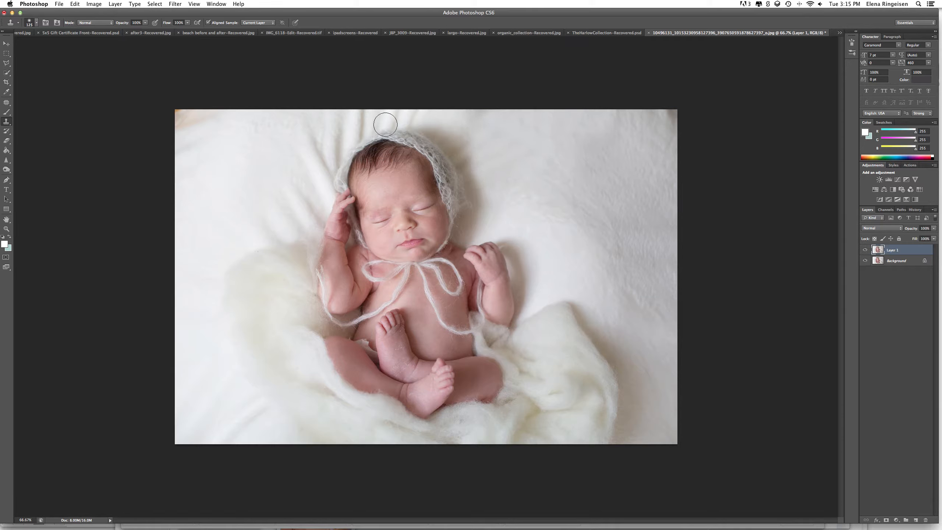
Clone clean blanket areas over the folds on the left side of the baby's head
{"action": "mouse_move", "coordinate": [296, 156]}
{"action": "left_mouse_down"}
{"action": "mouse_move", "coordinate": [318, 135]}
{"action": "mouse_move", "coordinate": [315, 172]}
{"action": "mouse_move", "coordinate": [291, 197]}
{"action": "mouse_move", "coordinate": [313, 220]}
{"action": "mouse_move", "coordinate": [285, 210]}
{"action": "mouse_move", "coordinate": [289, 222]}
{"action": "mouse_move", "coordinate": [285, 209]}
{"action": "mouse_move", "coordinate": [259, 224]}
{"action": "mouse_move", "coordinate": [278, 227]}
{"action": "left_mouse_up"}
{"action": "left_click", "coordinate": [252, 189], "text": "alt"}
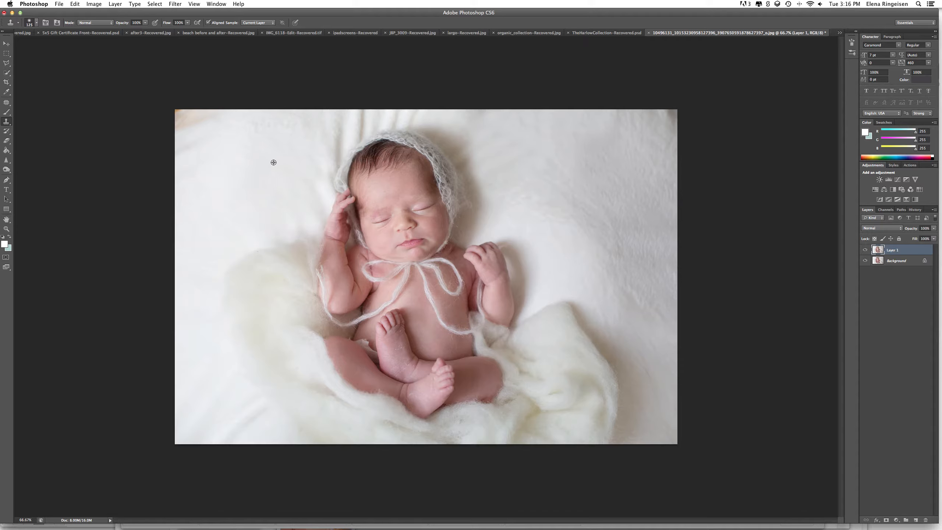
{"action": "left_click_drag", "start_coordinate": [308, 179], "coordinate": [321, 158]}
{"action": "left_click", "coordinate": [383, 130]}
{"action": "left_click", "coordinate": [298, 159], "text": "alt"}
{"action": "mouse_move", "coordinate": [323, 147]}
{"action": "left_mouse_down"}
{"action": "mouse_move", "coordinate": [340, 127]}
{"action": "mouse_move", "coordinate": [320, 179]}
{"action": "mouse_move", "coordinate": [325, 173]}
{"action": "left_mouse_up"}
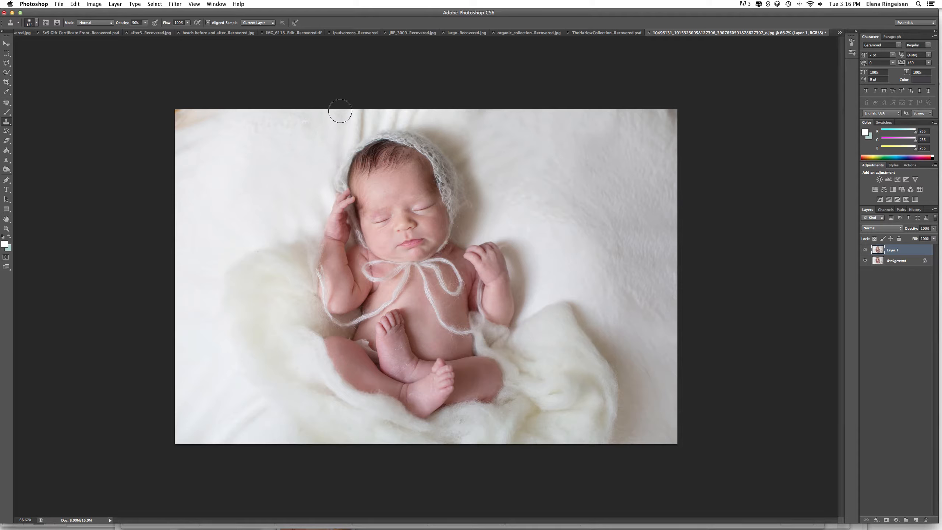
Blend the remaining folds above and beside the bonnet with Clone Stamp strokes at reduced opacity
{"action": "mouse_move", "coordinate": [340, 113]}
{"action": "left_mouse_down"}
{"action": "mouse_move", "coordinate": [366, 119]}
{"action": "mouse_move", "coordinate": [336, 143]}
{"action": "mouse_move", "coordinate": [326, 173]}
{"action": "left_mouse_up"}
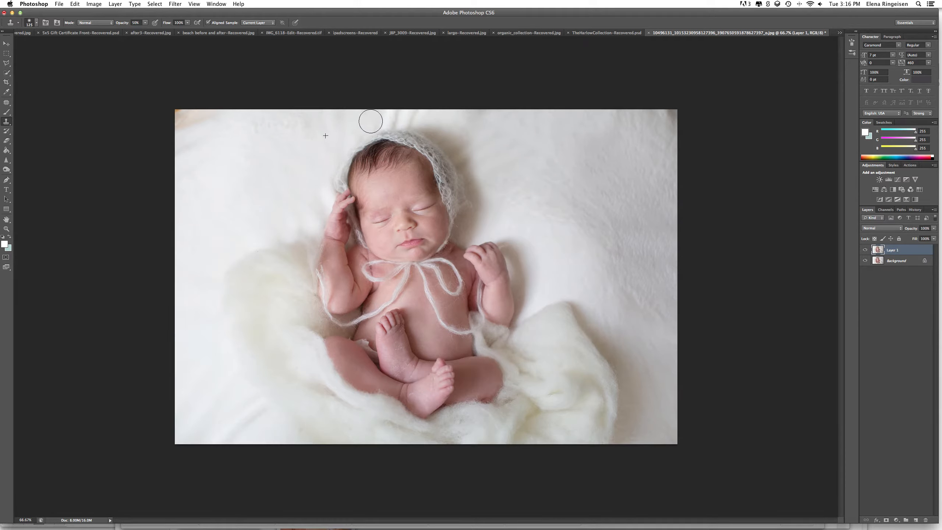
{"action": "left_click_drag", "start_coordinate": [380, 119], "coordinate": [393, 117]}
{"action": "key", "text": "XF86AudioMute"}
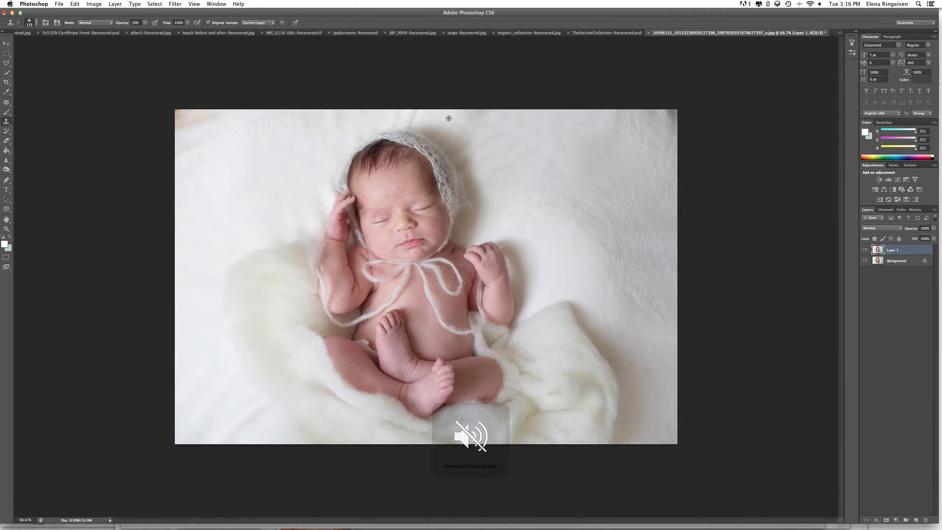
{"action": "key", "text": "XF86AudioRaiseVolume"}
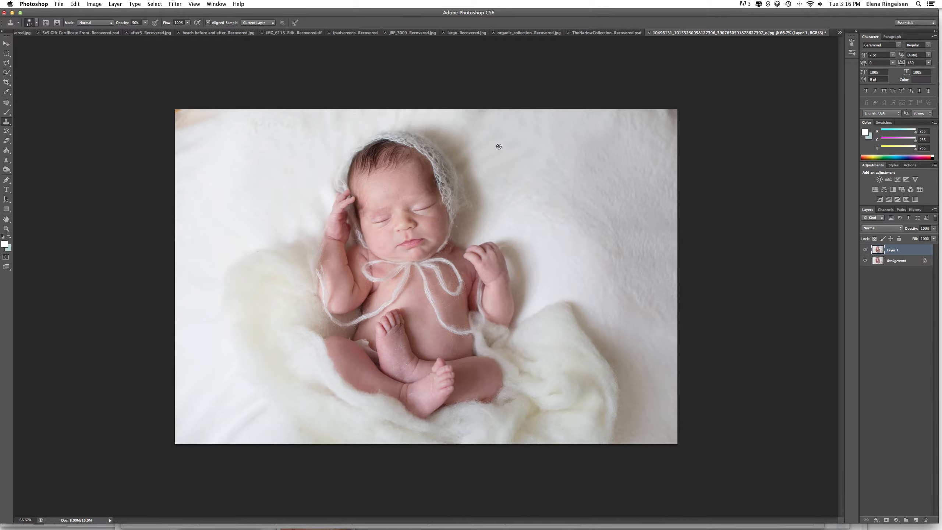
Clone over the shadowed creases beside the bonnet's right edge and the beige patch in the photo's upper-left corner
{"action": "mouse_move", "coordinate": [470, 138]}
{"action": "left_mouse_down"}
{"action": "mouse_move", "coordinate": [448, 129]}
{"action": "mouse_move", "coordinate": [481, 202]}
{"action": "mouse_move", "coordinate": [503, 202]}
{"action": "left_mouse_up"}
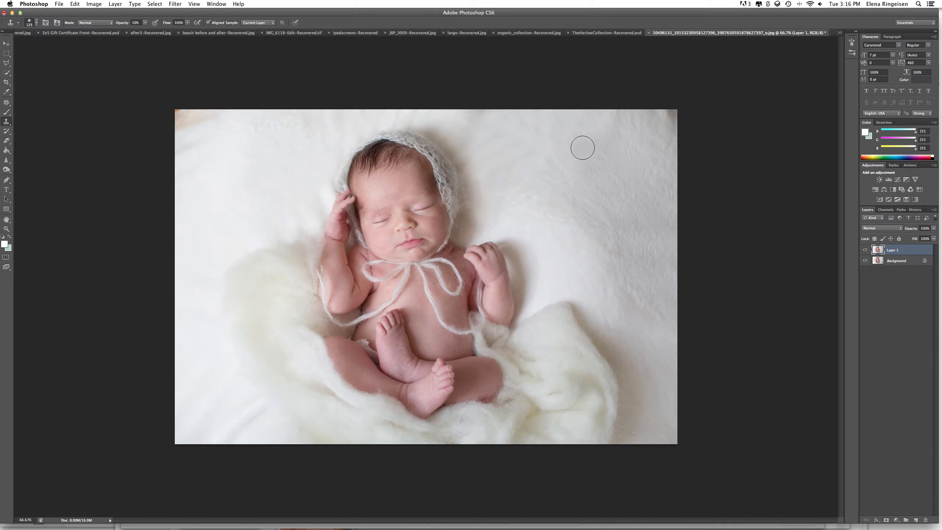
{"action": "left_click", "coordinate": [544, 163]}
{"action": "mouse_move", "coordinate": [217, 134]}
{"action": "left_mouse_down"}
{"action": "mouse_move", "coordinate": [180, 149]}
{"action": "mouse_move", "coordinate": [217, 114]}
{"action": "mouse_move", "coordinate": [185, 130]}
{"action": "mouse_move", "coordinate": [195, 116]}
{"action": "mouse_move", "coordinate": [180, 127]}
{"action": "mouse_move", "coordinate": [178, 112]}
{"action": "mouse_move", "coordinate": [178, 129]}
{"action": "mouse_move", "coordinate": [213, 112]}
{"action": "left_mouse_up"}
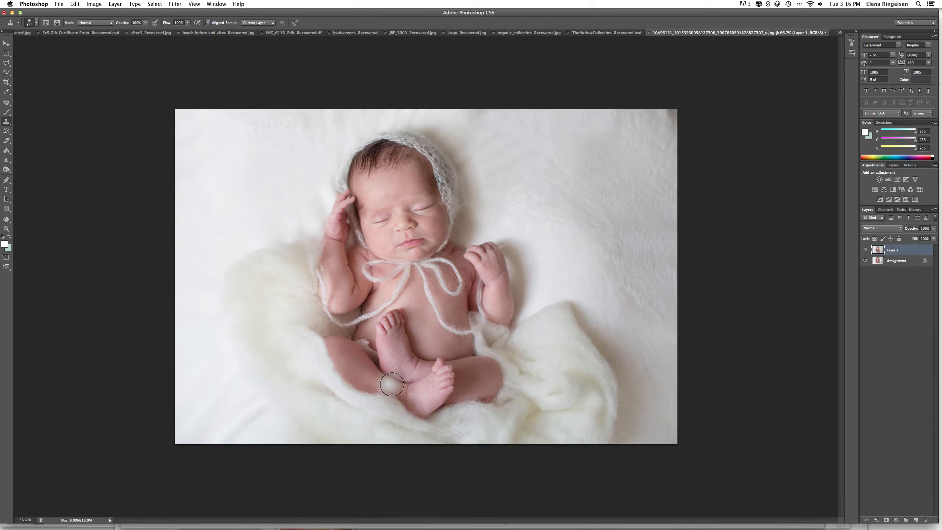
Sample the light blanket color and paint it softly over the backdrop with a large brush at 20% opacity
{"action": "key", "text": "b"}
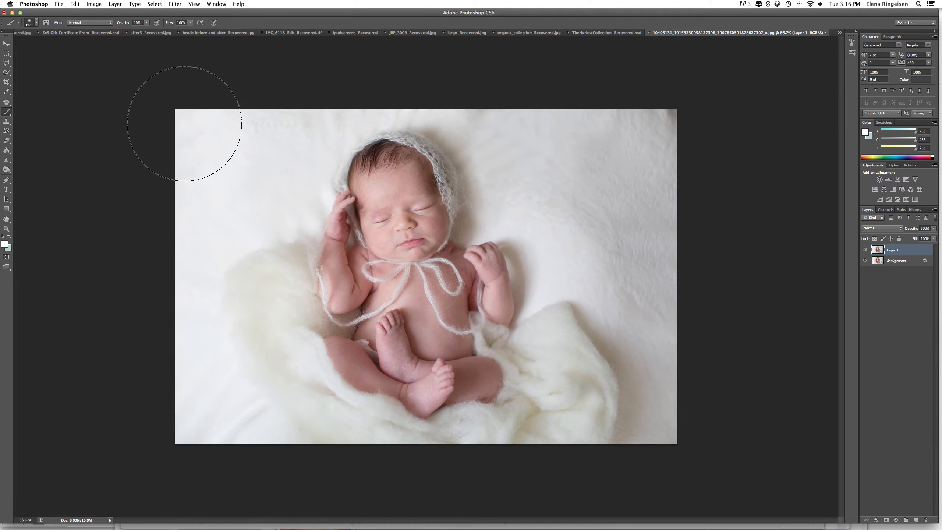
{"action": "key", "text": "alt"}
{"action": "left_click", "coordinate": [209, 134], "text": "alt"}
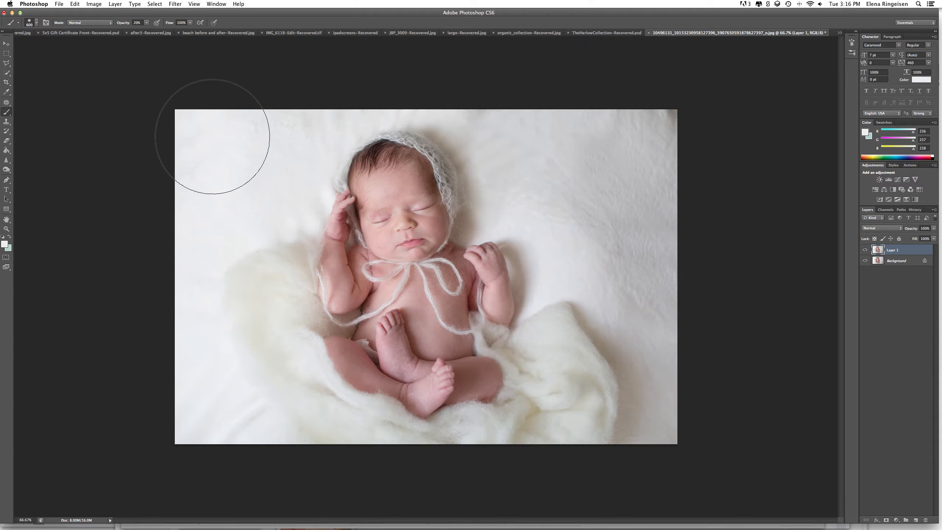
{"action": "mouse_move", "coordinate": [213, 138]}
{"action": "left_mouse_down"}
{"action": "mouse_move", "coordinate": [282, 109]}
{"action": "mouse_move", "coordinate": [185, 201]}
{"action": "mouse_move", "coordinate": [184, 387]}
{"action": "mouse_move", "coordinate": [239, 449]}
{"action": "mouse_move", "coordinate": [221, 420]}
{"action": "mouse_move", "coordinate": [238, 425]}
{"action": "mouse_move", "coordinate": [225, 431]}
{"action": "mouse_move", "coordinate": [589, 391]}
{"action": "mouse_move", "coordinate": [669, 299]}
{"action": "mouse_move", "coordinate": [642, 173]}
{"action": "left_mouse_up"}
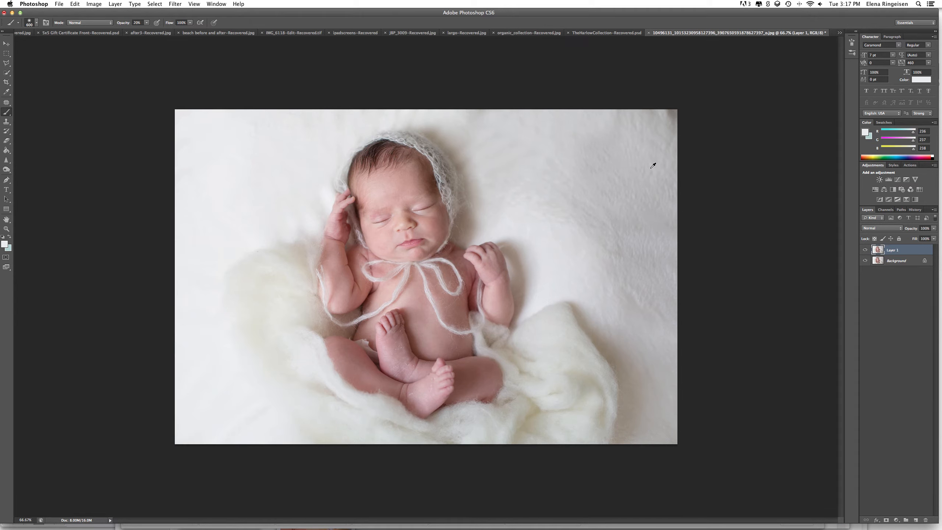
Paint a sampled blanket gray down the photo's right edge, and toggle the retouched layer to compare before and after
{"action": "left_click", "coordinate": [653, 149], "text": "alt"}
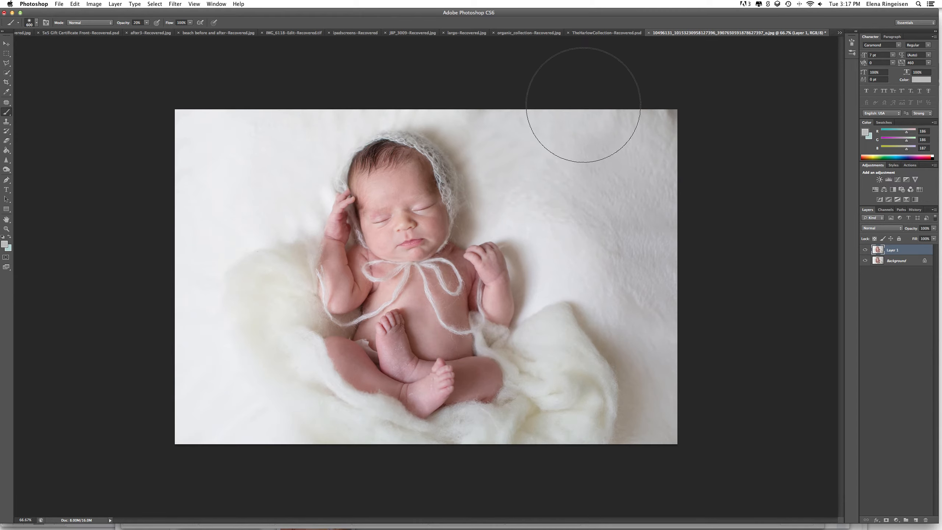
{"action": "mouse_move", "coordinate": [660, 112]}
{"action": "left_mouse_down"}
{"action": "mouse_move", "coordinate": [527, 105]}
{"action": "mouse_move", "coordinate": [632, 193]}
{"action": "mouse_move", "coordinate": [662, 331]}
{"action": "left_mouse_up"}
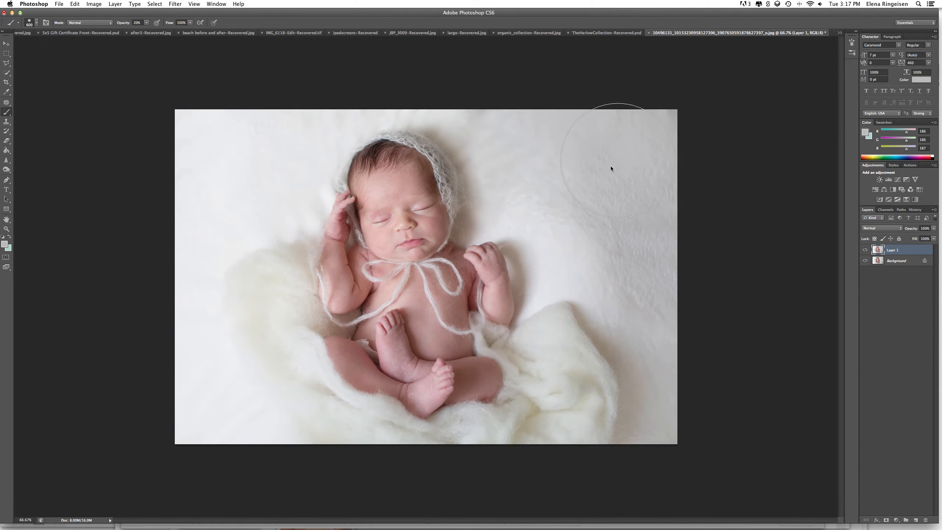
{"action": "left_click", "coordinate": [865, 251]}
{"action": "left_click", "coordinate": [865, 250]}
{"action": "left_click", "coordinate": [866, 251]}
{"action": "left_click", "coordinate": [866, 250]}
Use a smaller Eraser to clean up retouching that spills onto the baby, and merge the layer into the background
{"action": "key", "text": "bracketleft"}
{"action": "key", "text": "bracketleft"}
{"action": "key", "text": "bracketleft"}
{"action": "key", "text": "bracketleft"}
{"action": "key", "text": "bracketleft"}
{"action": "key", "text": "bracketleft"}
{"action": "key", "text": "bracketleft"}
{"action": "key", "text": "bracketleft"}
{"action": "left_click", "coordinate": [6, 141]}
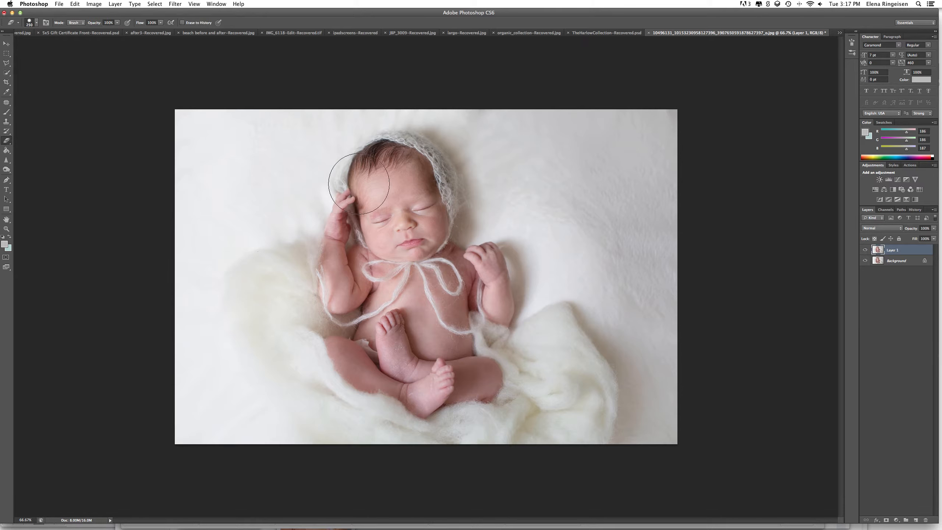
{"action": "key", "text": "bracketleft"}
{"action": "key", "text": "bracketleft"}
{"action": "key", "text": "bracketleft"}
{"action": "key", "text": "super+e"}
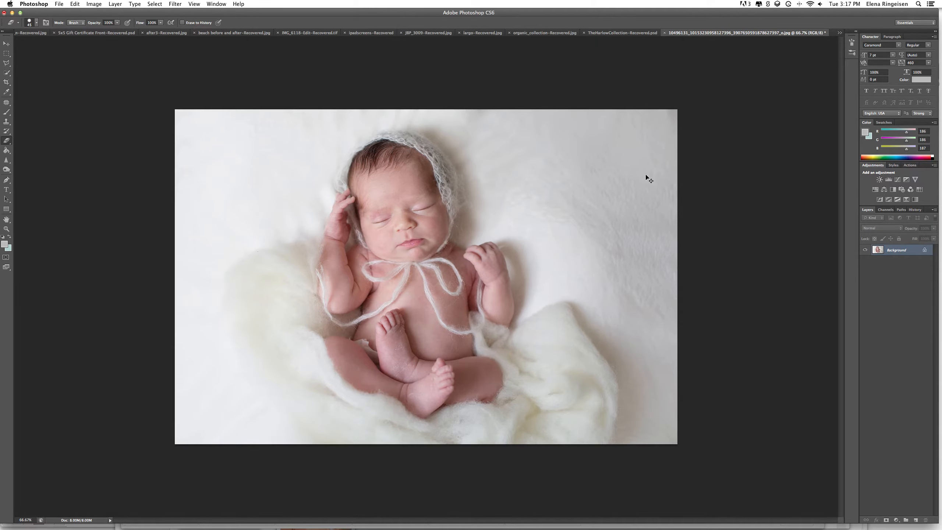
Copy the merged photo onto a new layer and smooth it with the Imagenomic Portraiture filter using the Smoothing: Normal preset
{"action": "key", "text": "super+z"}
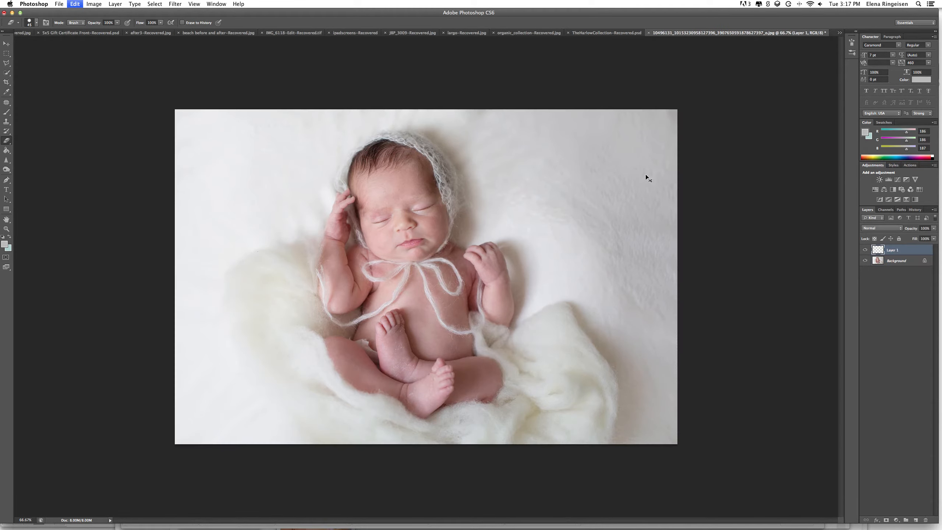
{"action": "key", "text": "super+alt+shift+e"}
{"action": "mouse_move", "coordinate": [175, 3]}
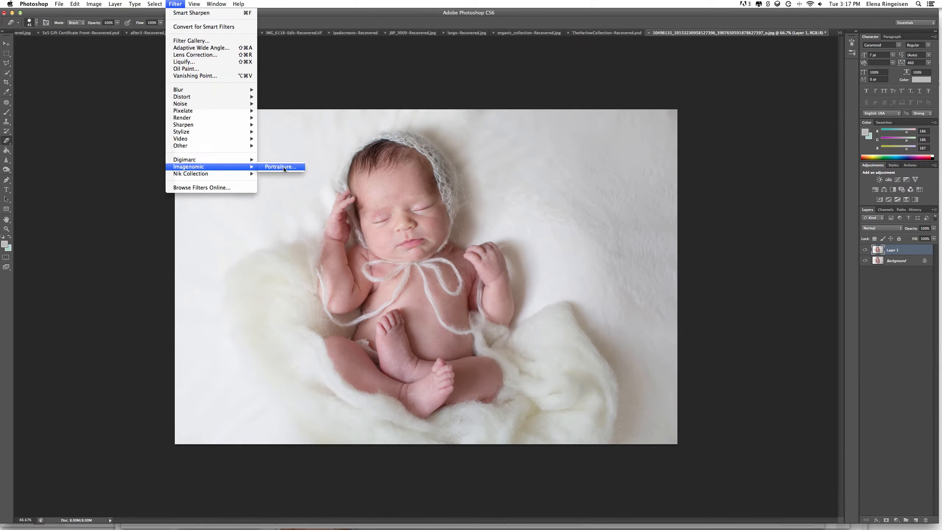
{"action": "left_click", "coordinate": [284, 168]}
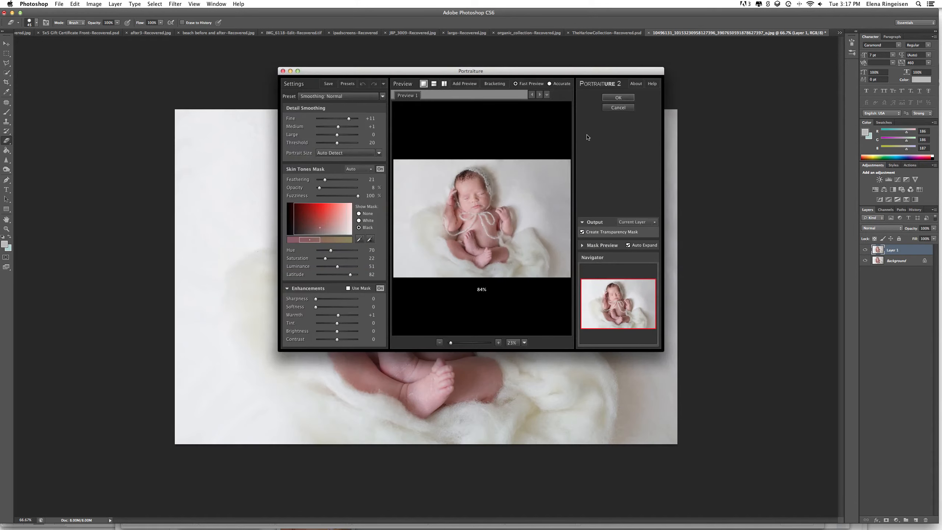
{"action": "left_click", "coordinate": [618, 97]}
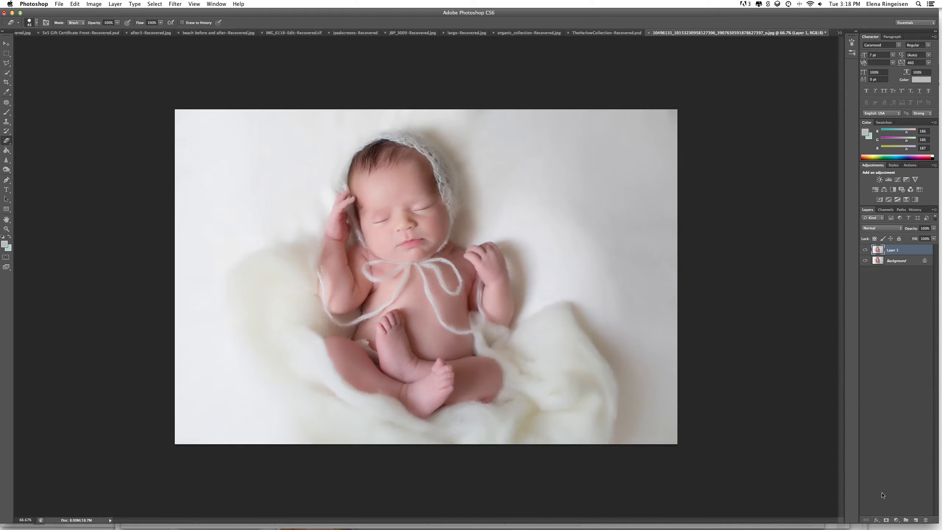
Add a layer mask to the smoothed layer and invert it to hide the smoothing
{"action": "left_click", "coordinate": [886, 520]}
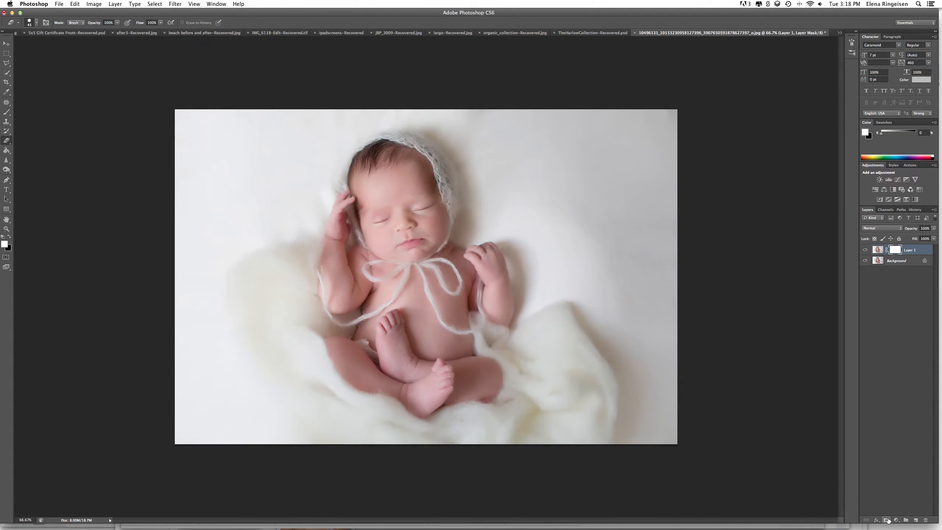
{"action": "double_click", "coordinate": [895, 250]}
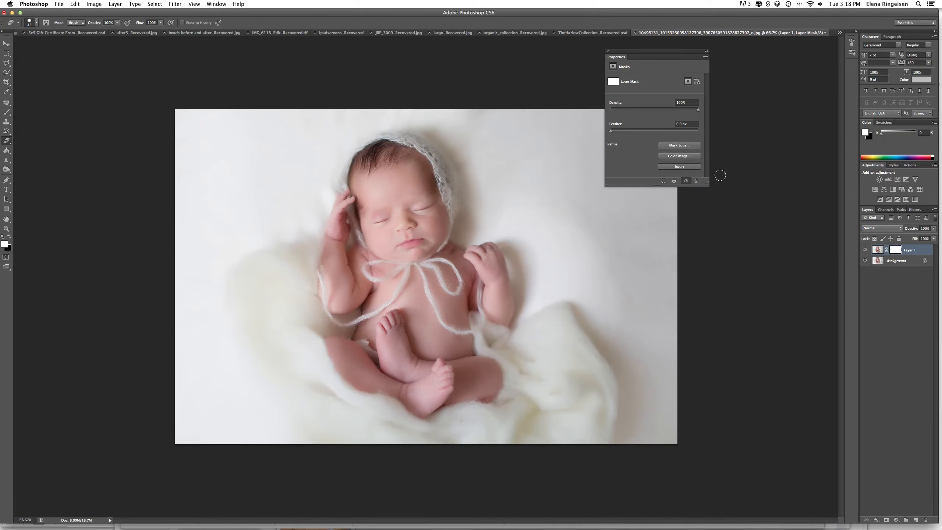
{"action": "left_click", "coordinate": [670, 167]}
{"action": "left_click", "coordinate": [608, 51]}
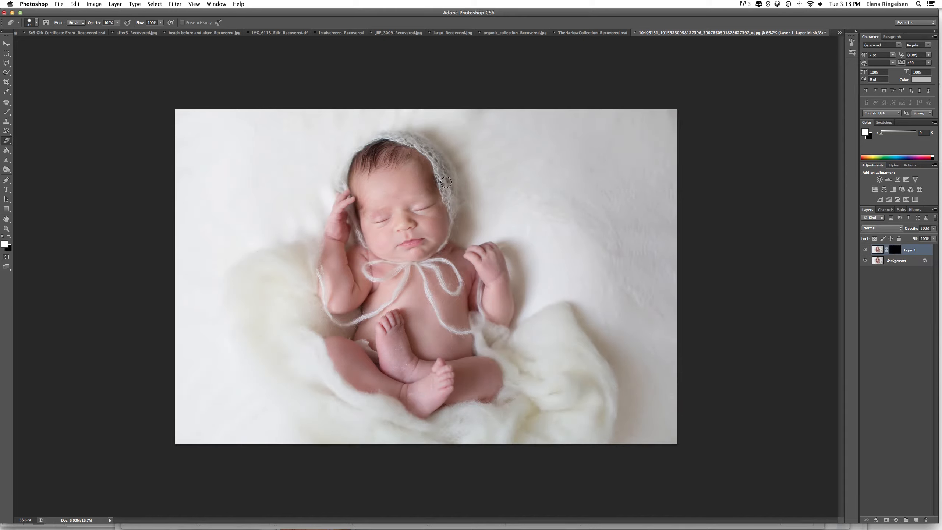
Paint white on the layer mask at 100% opacity to reveal the skin smoothing on the baby's face
{"action": "key", "text": "bracketright"}
{"action": "key", "text": "bracketright"}
{"action": "key", "text": "bracketright"}
{"action": "key", "text": "bracketright"}
{"action": "key", "text": "x"}
{"action": "key", "text": "b"}
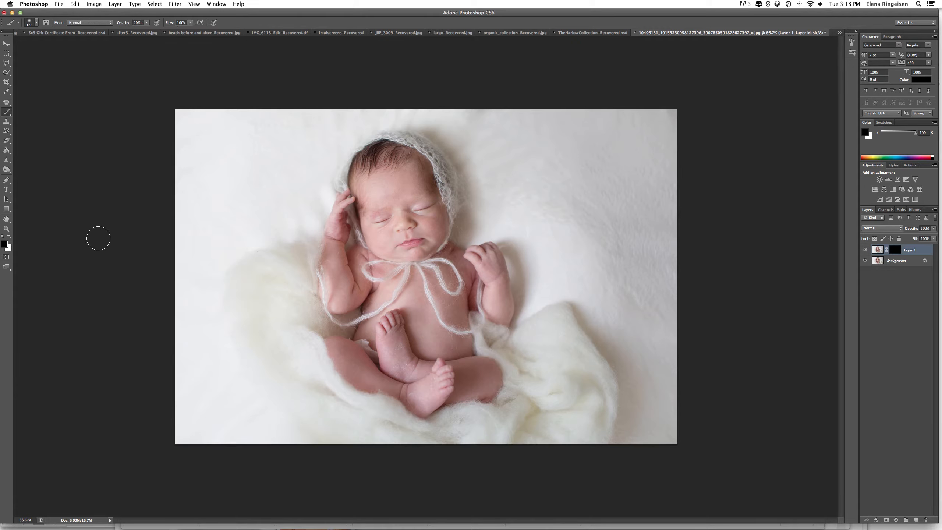
{"action": "key", "text": "x"}
{"action": "key", "text": "x"}
{"action": "key", "text": "x"}
{"action": "key", "text": "0"}
{"action": "left_click_drag", "start_coordinate": [372, 202], "coordinate": [407, 193]}
Reveal the smoothing on the chest, belly, raised arm and legs by painting white on the mask
{"action": "mouse_move", "coordinate": [399, 280]}
{"action": "left_mouse_down"}
{"action": "mouse_move", "coordinate": [414, 292]}
{"action": "mouse_move", "coordinate": [420, 328]}
{"action": "mouse_move", "coordinate": [449, 346]}
{"action": "mouse_move", "coordinate": [415, 292]}
{"action": "mouse_move", "coordinate": [438, 335]}
{"action": "mouse_move", "coordinate": [460, 347]}
{"action": "left_mouse_up"}
{"action": "mouse_move", "coordinate": [454, 304]}
{"action": "left_mouse_down"}
{"action": "mouse_move", "coordinate": [443, 296]}
{"action": "mouse_move", "coordinate": [453, 285]}
{"action": "left_mouse_up"}
{"action": "mouse_move", "coordinate": [351, 273]}
{"action": "left_mouse_down"}
{"action": "mouse_move", "coordinate": [339, 305]}
{"action": "mouse_move", "coordinate": [359, 283]}
{"action": "mouse_move", "coordinate": [359, 256]}
{"action": "mouse_move", "coordinate": [343, 267]}
{"action": "mouse_move", "coordinate": [332, 243]}
{"action": "left_mouse_up"}
{"action": "key", "text": "bracketright"}
{"action": "key", "text": "bracketright"}
{"action": "mouse_move", "coordinate": [463, 373]}
{"action": "left_mouse_down"}
{"action": "mouse_move", "coordinate": [494, 378]}
{"action": "mouse_move", "coordinate": [466, 368]}
{"action": "mouse_move", "coordinate": [388, 388]}
{"action": "left_mouse_up"}
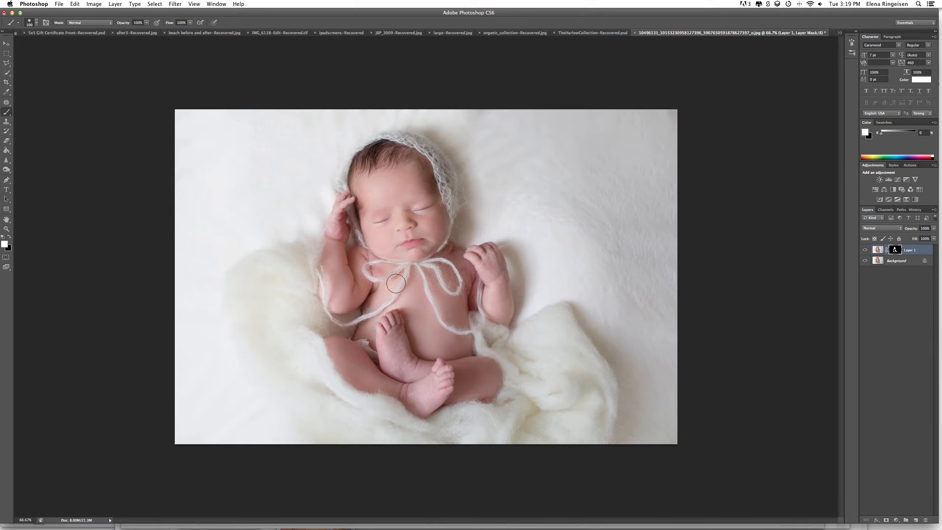
Paint black on the mask over the nose and mouth to restore their detail, and check the mask overlay
{"action": "key", "text": "bracketleft"}
{"action": "key", "text": "bracketleft"}
{"action": "key", "text": "bracketleft"}
{"action": "key", "text": "x"}
{"action": "key", "text": "bracketright"}
{"action": "key", "text": "bracketright"}
{"action": "left_click_drag", "start_coordinate": [408, 238], "coordinate": [399, 228]}
{"action": "key", "text": "x"}
{"action": "key", "text": "backslash"}
{"action": "key", "text": "backslash"}
Soften the smoothing around the nose and mouth by painting black on the mask with a larger brush at 30% opacity
{"action": "key", "text": "x"}
{"action": "key", "text": "bracketright"}
{"action": "key", "text": "bracketright"}
{"action": "key", "text": "bracketright"}
{"action": "key", "text": "3"}
{"action": "key", "text": "bracketleft"}
{"action": "key", "text": "bracketleft"}
{"action": "key", "text": "bracketright"}
{"action": "key", "text": "bracketright"}
{"action": "key", "text": "bracketright"}
{"action": "key", "text": "bracketright"}
{"action": "key", "text": "bracketright"}
{"action": "key", "text": "bracketright"}
{"action": "mouse_move", "coordinate": [414, 234]}
{"action": "left_mouse_down"}
{"action": "mouse_move", "coordinate": [397, 243]}
{"action": "mouse_move", "coordinate": [423, 243]}
{"action": "left_mouse_up"}
Lower the smoothed layer's opacity to 84% and merge it into the background
{"action": "left_click", "coordinate": [935, 230]}
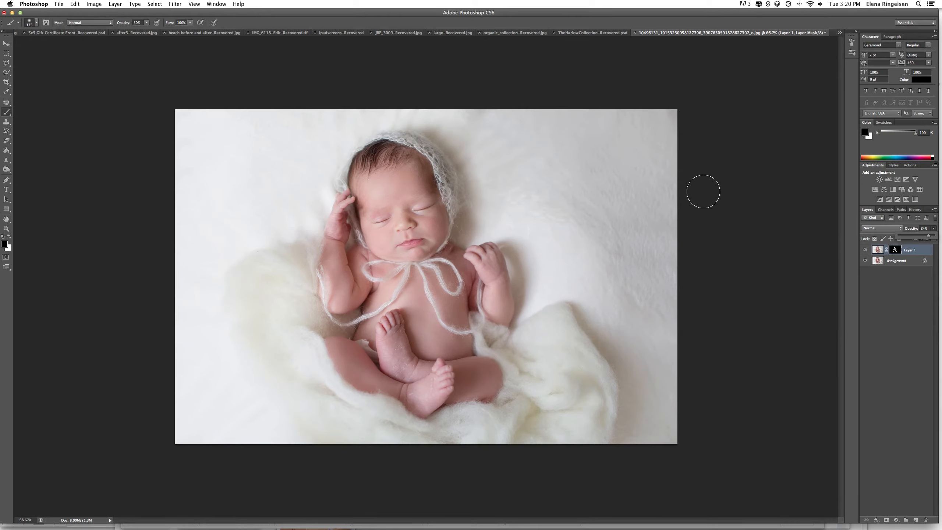
{"action": "key", "text": "super+e"}
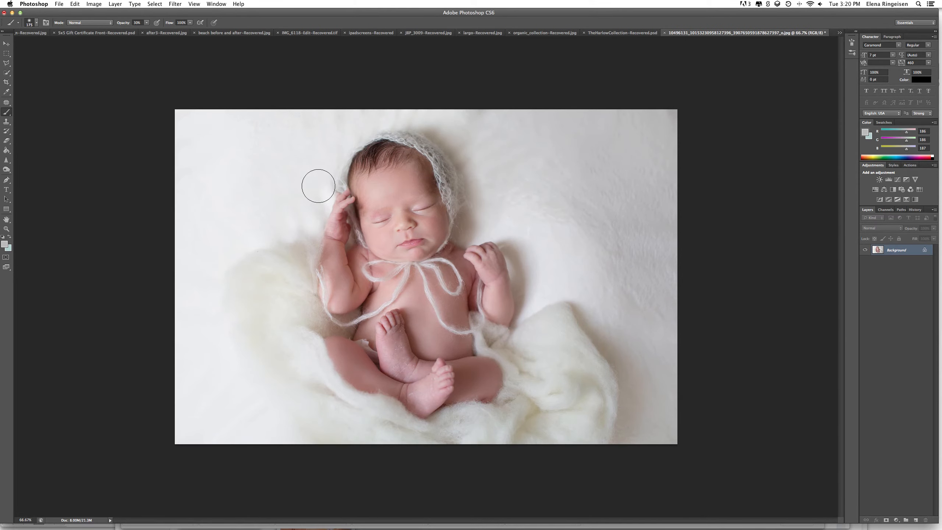
{"action": "key", "text": "super+1"}
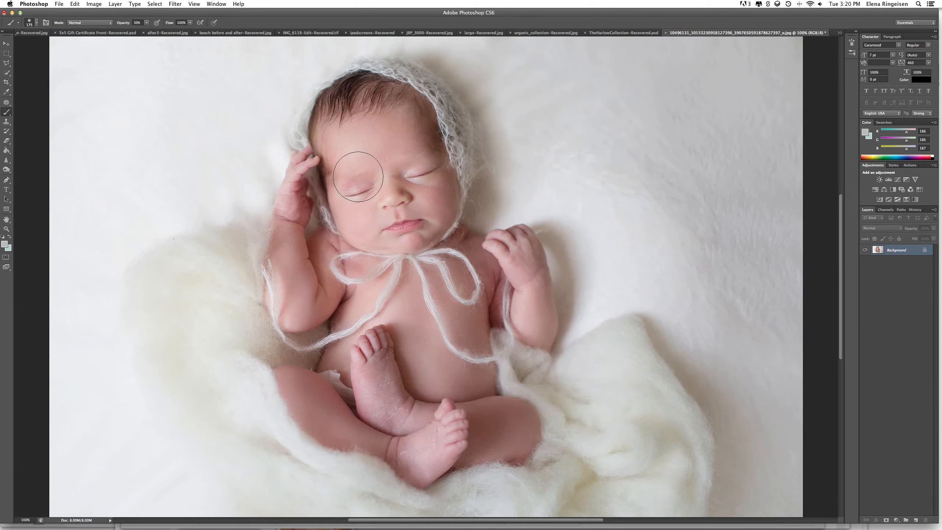
Even out the redness on the eyelid nearest the raised hand by painting sampled skin tone with a small brush at 20% opacity
{"action": "left_click", "coordinate": [370, 181], "text": "alt"}
{"action": "key", "text": "bracketleft"}
{"action": "key", "text": "bracketleft"}
{"action": "key", "text": "bracketleft"}
{"action": "key", "text": "bracketleft"}
{"action": "key", "text": "bracketleft"}
{"action": "key", "text": "bracketleft"}
{"action": "key", "text": "bracketleft"}
{"action": "key", "text": "bracketleft"}
{"action": "left_click", "coordinate": [354, 192], "text": "alt"}
{"action": "left_click_drag", "start_coordinate": [343, 189], "coordinate": [356, 185]}
Copy the whole image and paste it as a duplicate layer above the background
{"action": "key", "text": "super+minus"}
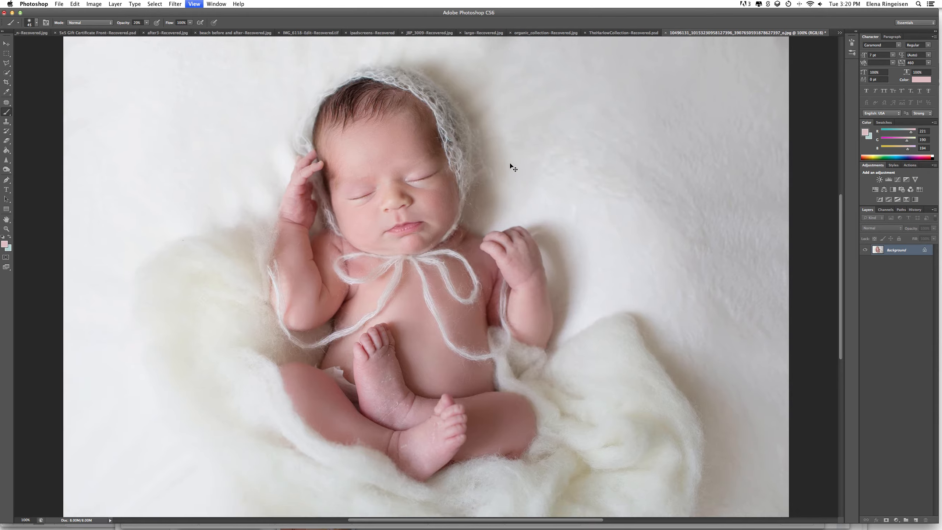
{"action": "key", "text": "super+minus"}
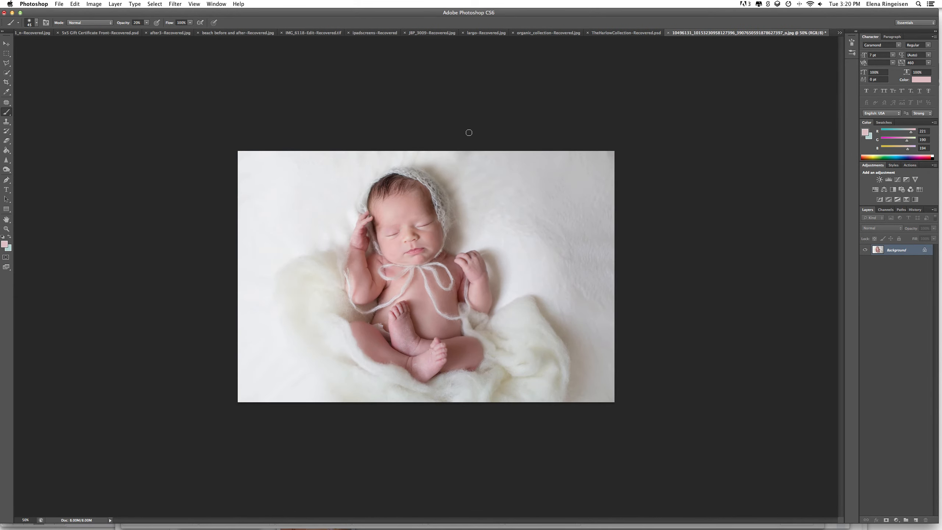
{"action": "key", "text": "super+a"}
{"action": "key", "text": "super+c"}
{"action": "key", "text": "super+v"}
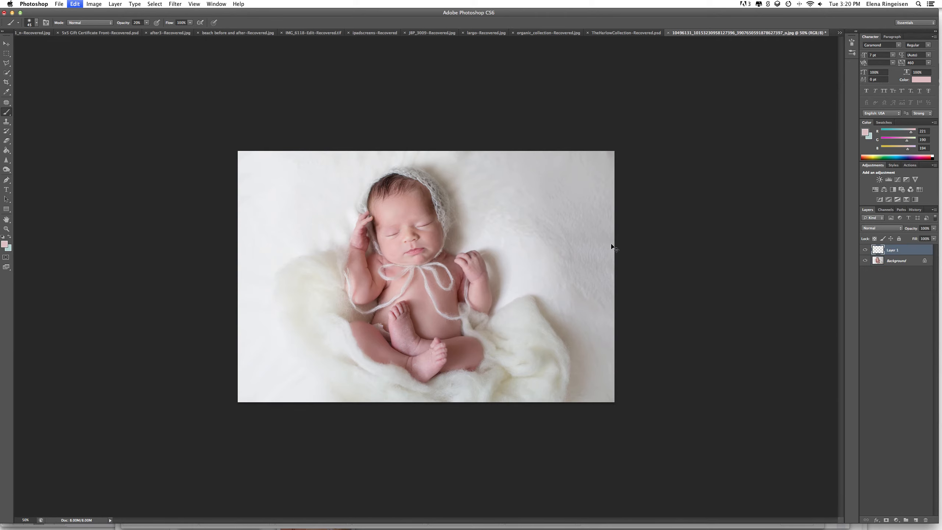
Sharpen the bonnet, facial details and both hands on the duplicate layer using the Sharpen tool at 100% strength
{"action": "left_click", "coordinate": [6, 160]}
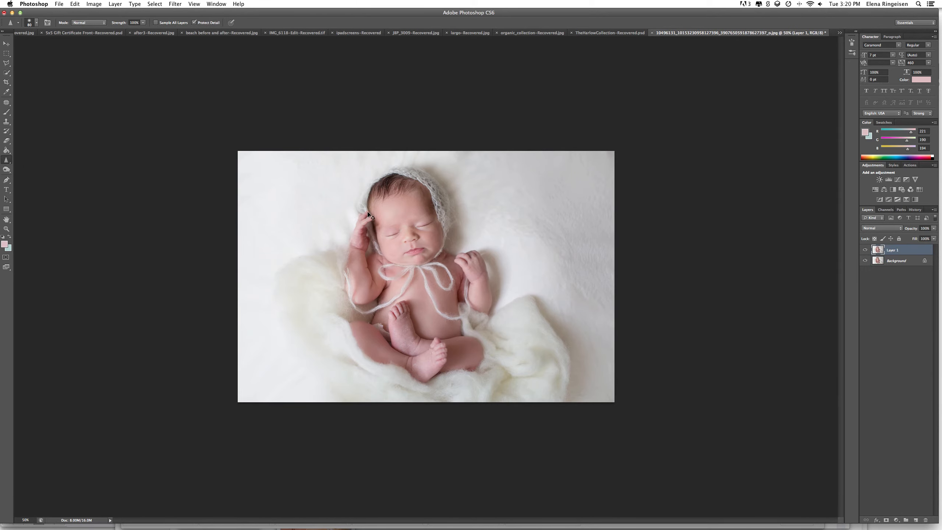
{"action": "key", "text": "super+plus"}
{"action": "key", "text": "bracketleft"}
{"action": "key", "text": "bracketleft"}
{"action": "key", "text": "bracketleft"}
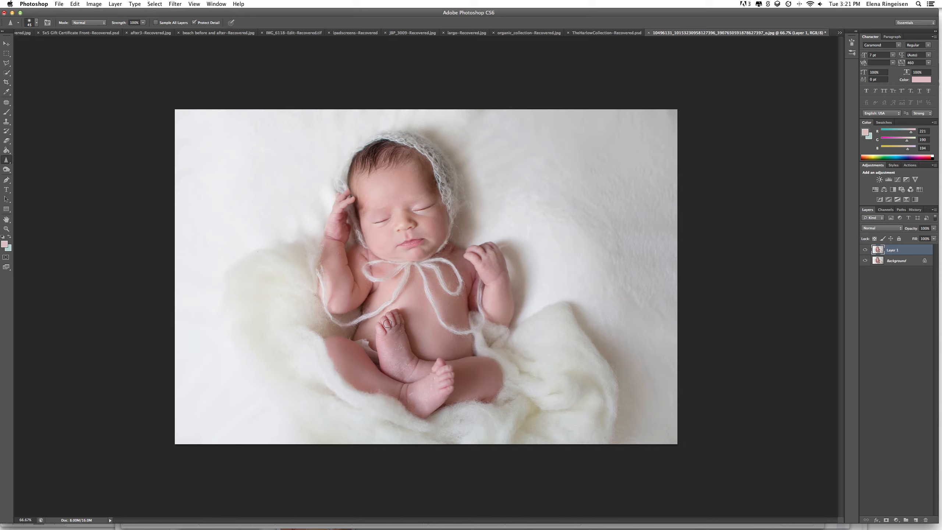
{"action": "key", "text": "bracketright"}
{"action": "key", "text": "bracketright"}
{"action": "key", "text": "bracketright"}
{"action": "left_click_drag", "start_coordinate": [347, 198], "coordinate": [330, 231]}
{"action": "left_click_drag", "start_coordinate": [476, 265], "coordinate": [488, 255]}
{"action": "key", "text": "bracketleft"}
{"action": "key", "text": "bracketleft"}
{"action": "key", "text": "bracketleft"}
{"action": "key", "text": "bracketleft"}
{"action": "key", "text": "bracketleft"}
Compare the image with and without the sharpened layer, and merge it into the background
{"action": "left_click", "coordinate": [866, 250]}
{"action": "left_click", "coordinate": [865, 251]}
{"action": "left_click", "coordinate": [866, 251]}
{"action": "left_click", "coordinate": [865, 250]}
{"action": "left_click", "coordinate": [865, 251]}
{"action": "key", "text": "super+e"}
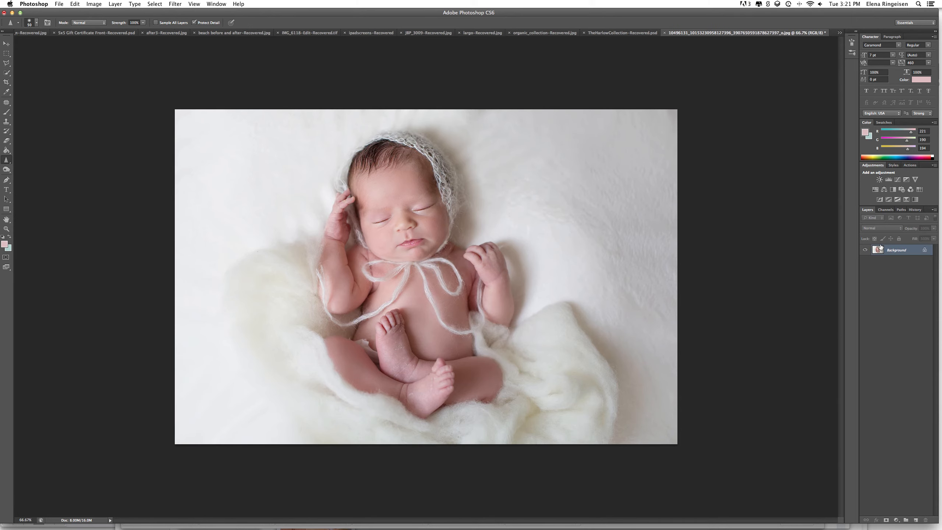
Add a Color Balance adjustment that shifts the midtones slightly toward red and yellow
{"action": "key", "text": "super+minus"}
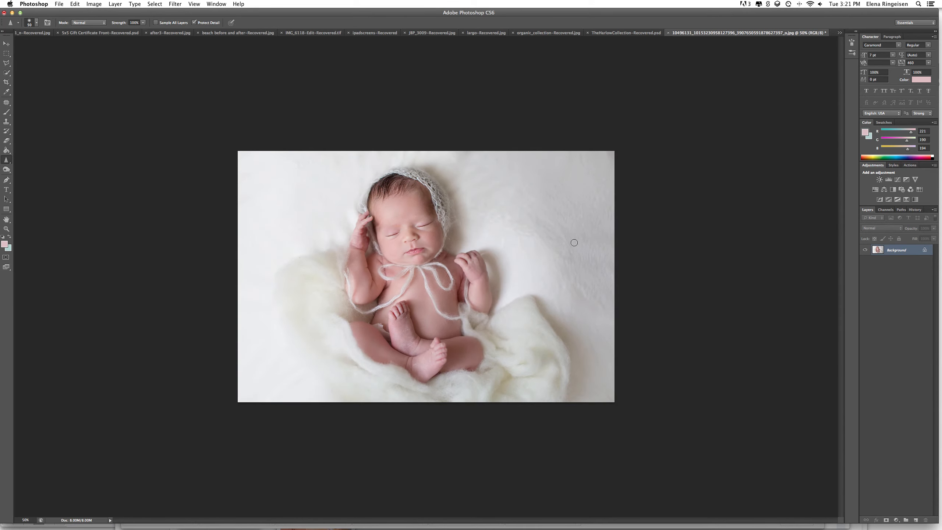
{"action": "left_click", "coordinate": [896, 520]}
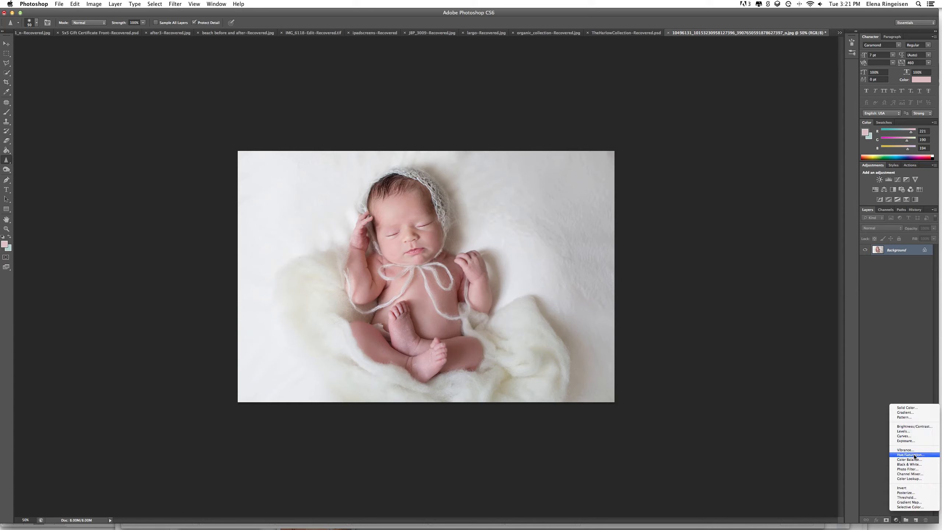
{"action": "left_click", "coordinate": [909, 459]}
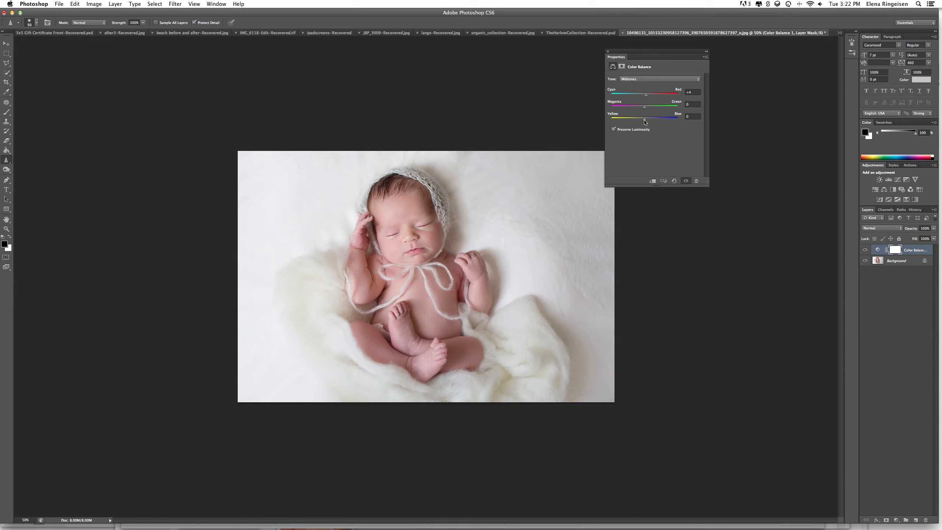
{"action": "mouse_move", "coordinate": [645, 119]}
{"action": "left_mouse_down"}
{"action": "mouse_move", "coordinate": [636, 124]}
{"action": "mouse_move", "coordinate": [644, 121]}
{"action": "left_mouse_up"}
{"action": "left_click_drag", "start_coordinate": [647, 98], "coordinate": [648, 98]}
{"action": "left_click", "coordinate": [607, 51]}
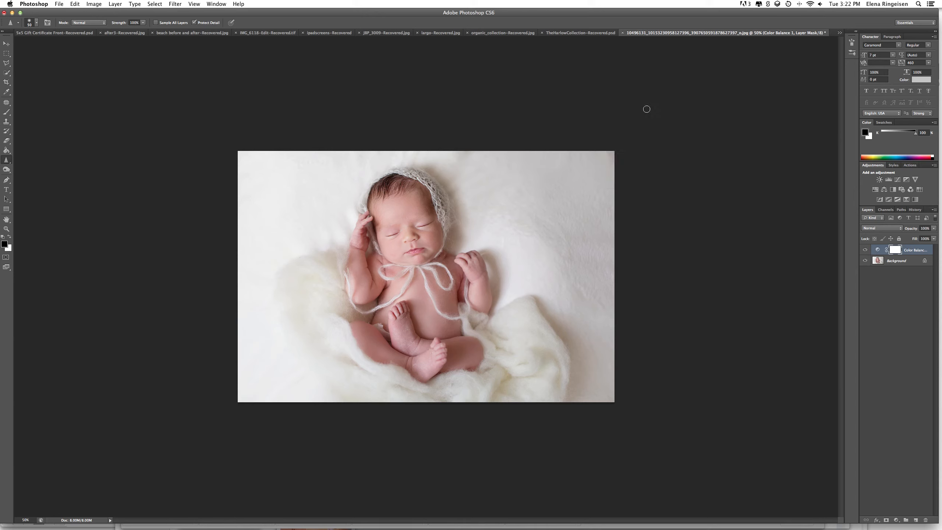
Compare the image with and without the color balance, and merge the adjustment into the background
{"action": "left_click", "coordinate": [863, 251]}
{"action": "left_click", "coordinate": [864, 251]}
{"action": "left_click", "coordinate": [864, 251]}
{"action": "left_click", "coordinate": [864, 251]}
{"action": "key", "text": "super+e"}
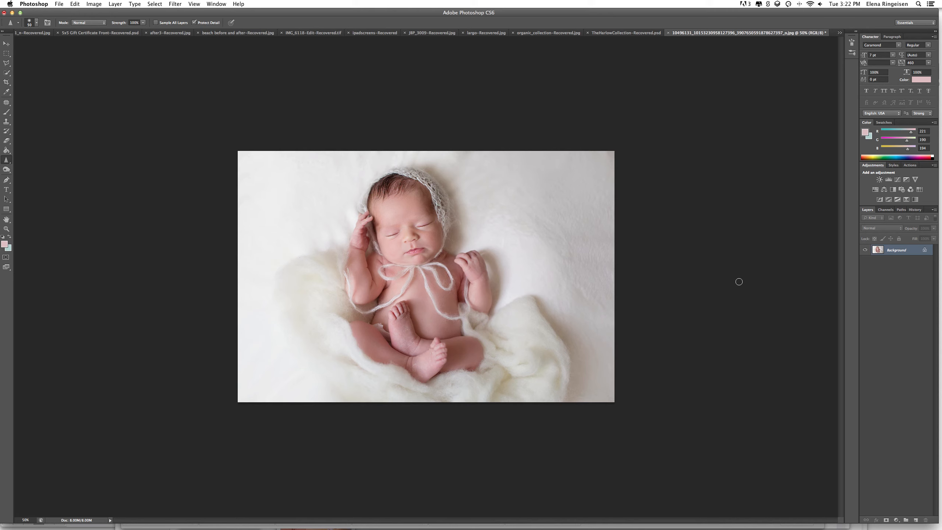
Add a Hue/Saturation adjustment and fine-tune the saturation of the reds
{"action": "left_click", "coordinate": [899, 520]}
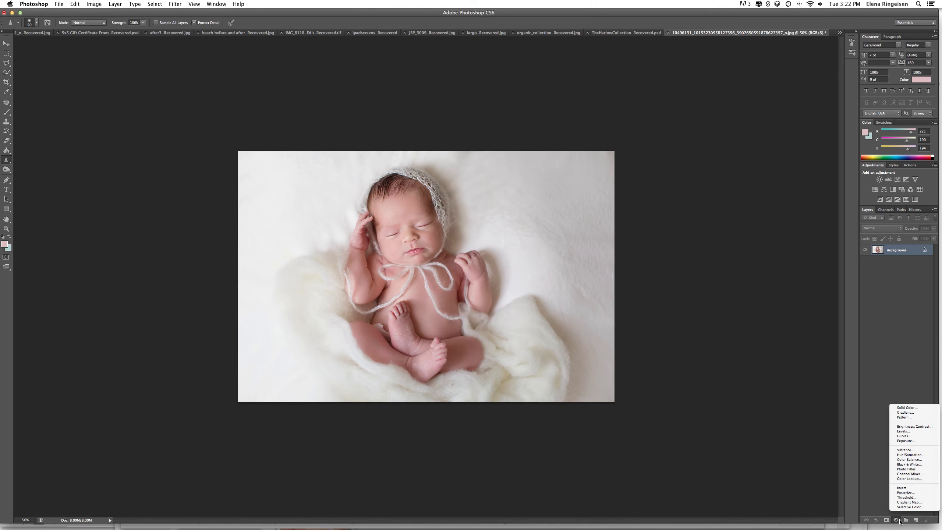
{"action": "left_click", "coordinate": [904, 455]}
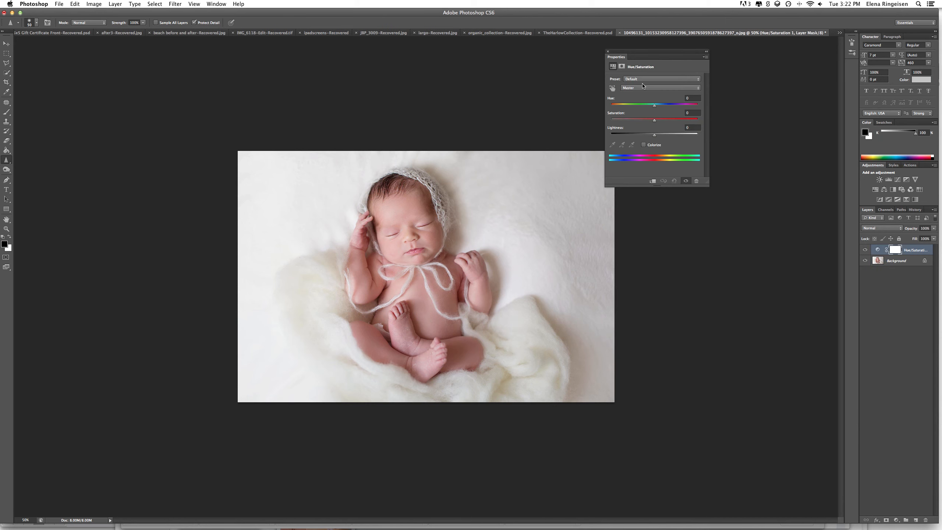
{"action": "left_click", "coordinate": [641, 88]}
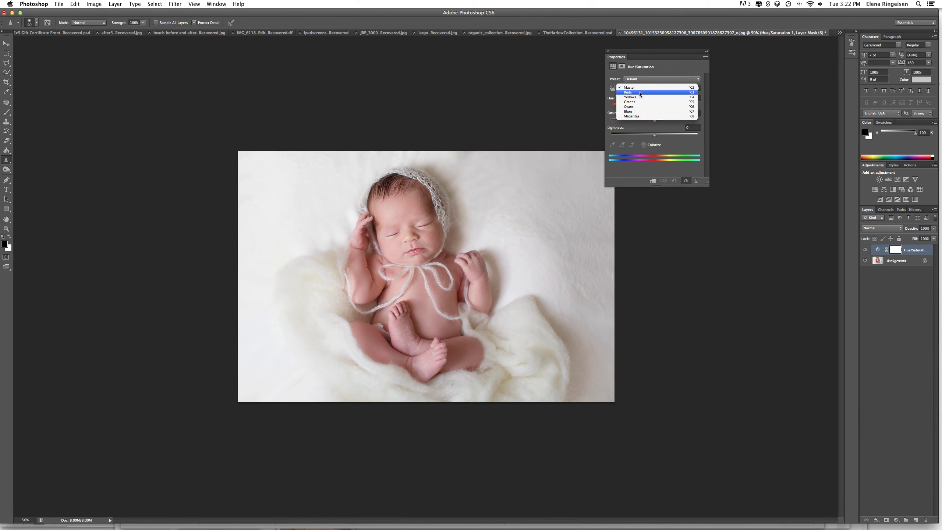
{"action": "left_click", "coordinate": [638, 92]}
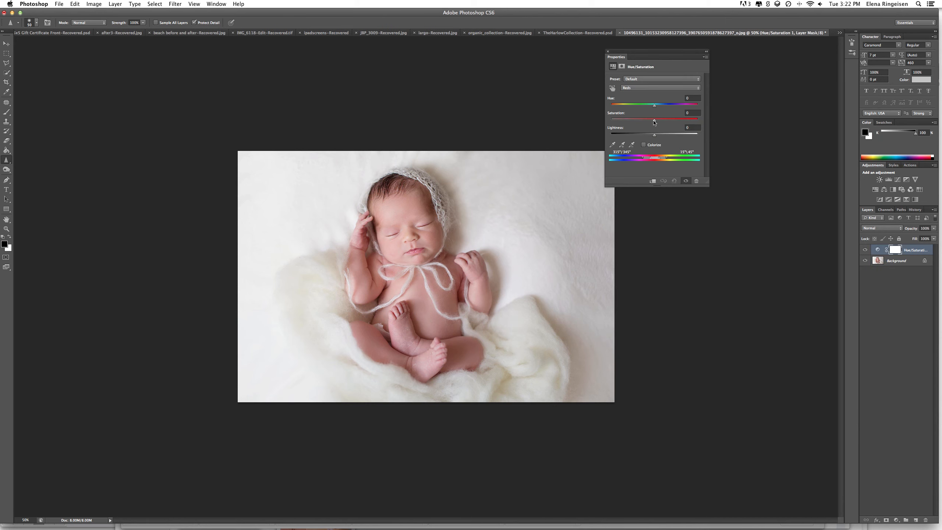
{"action": "mouse_move", "coordinate": [654, 122]}
{"action": "left_mouse_down"}
{"action": "mouse_move", "coordinate": [680, 122]}
{"action": "mouse_move", "coordinate": [639, 123]}
{"action": "mouse_move", "coordinate": [654, 123]}
{"action": "left_mouse_up"}
Fine-tune the saturation of the magentas and merge the Hue/Saturation adjustment into the background
{"action": "left_click", "coordinate": [639, 88]}
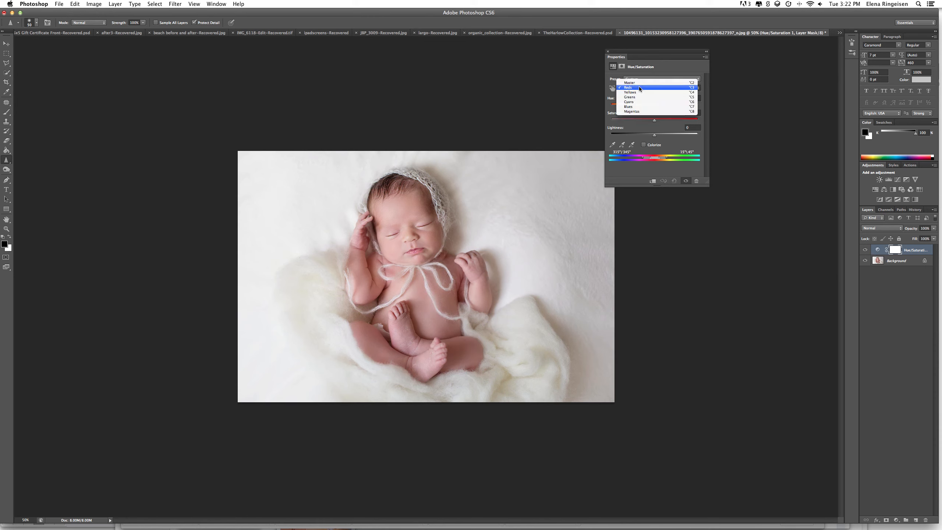
{"action": "left_click", "coordinate": [640, 113]}
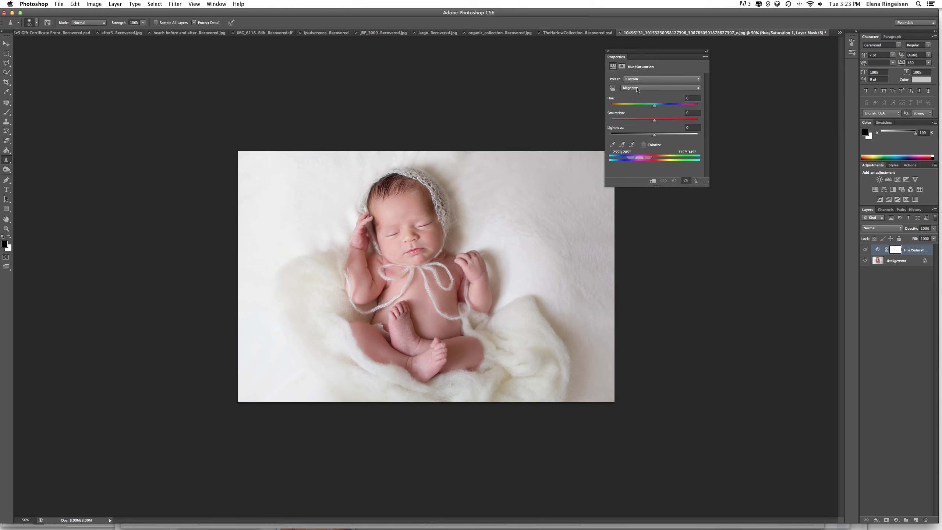
{"action": "mouse_move", "coordinate": [654, 121]}
{"action": "left_mouse_down"}
{"action": "mouse_move", "coordinate": [681, 123]}
{"action": "mouse_move", "coordinate": [609, 121]}
{"action": "mouse_move", "coordinate": [655, 121]}
{"action": "left_mouse_up"}
{"action": "left_click", "coordinate": [608, 51]}
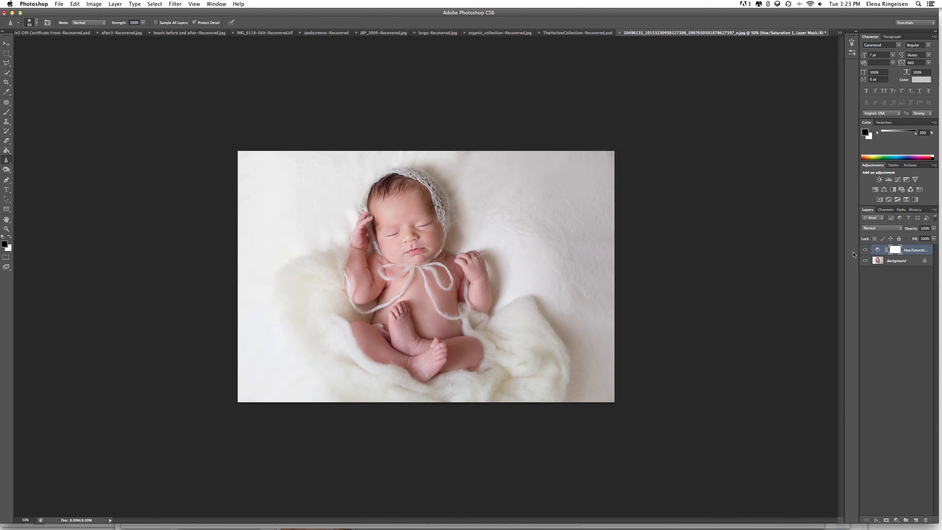
{"action": "key", "text": "BackSpace"}
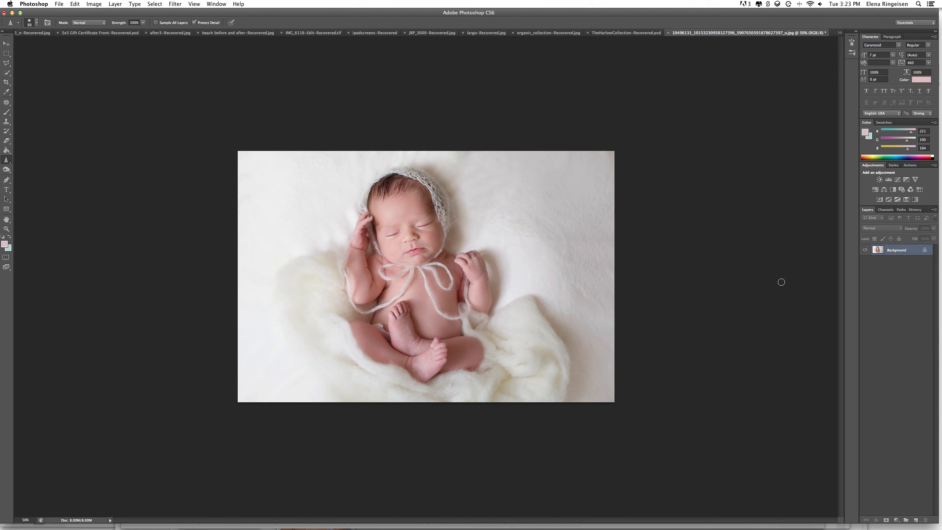
Add a Levels adjustment and raise the RGB output black level to 18
{"action": "left_click", "coordinate": [900, 519]}
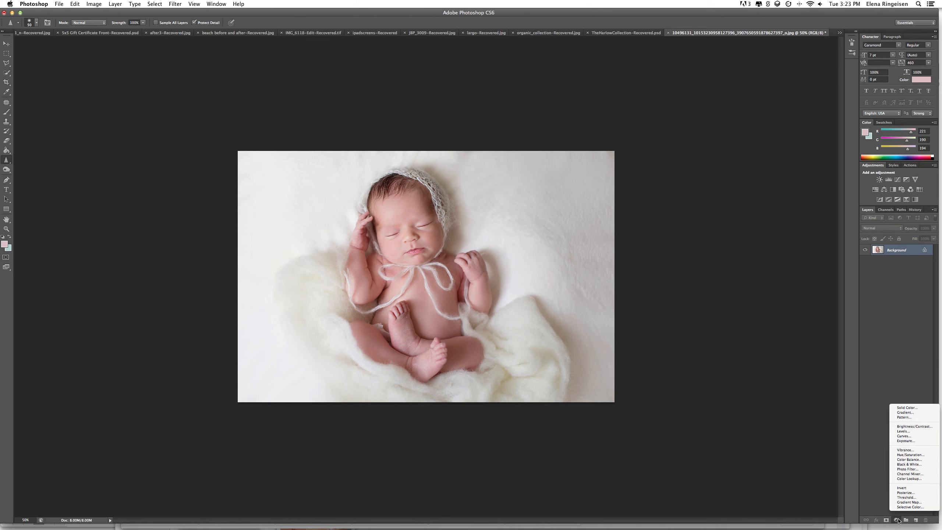
{"action": "left_click", "coordinate": [910, 432]}
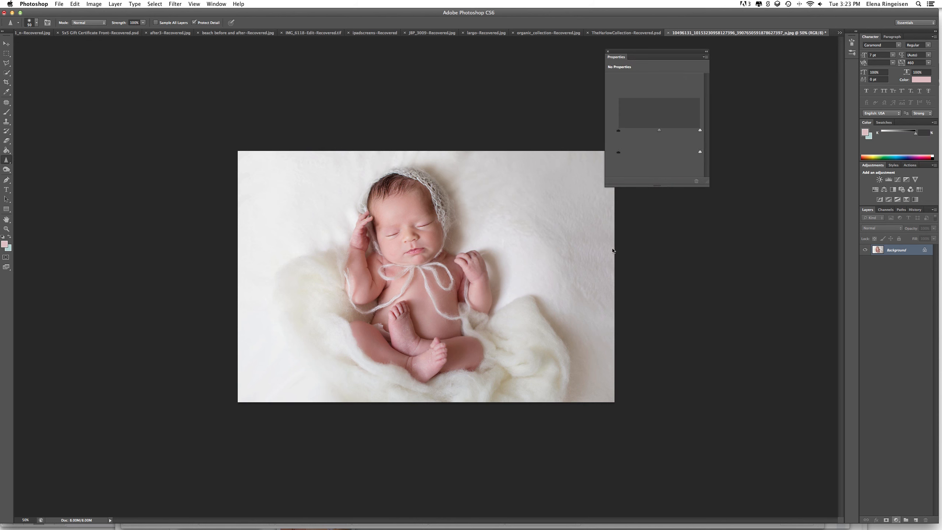
{"action": "left_click_drag", "start_coordinate": [618, 152], "coordinate": [602, 105]}
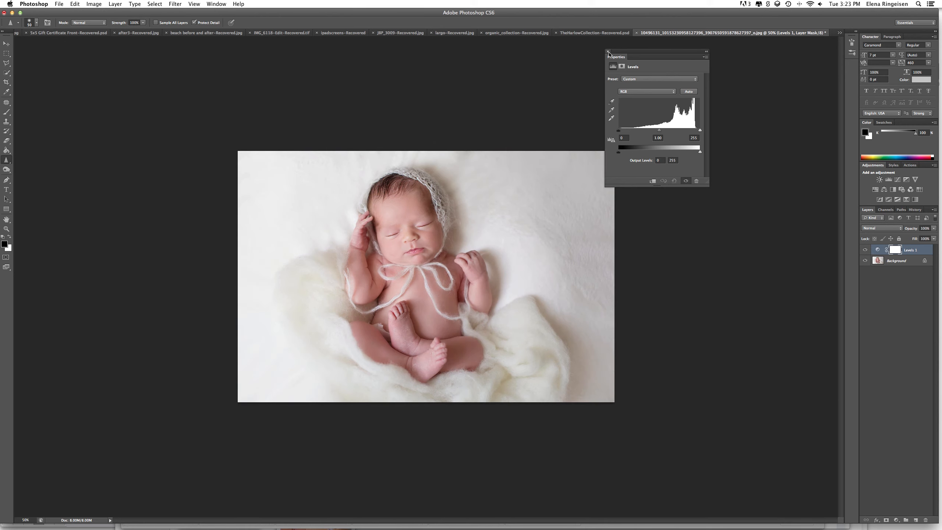
{"action": "left_click", "coordinate": [608, 52]}
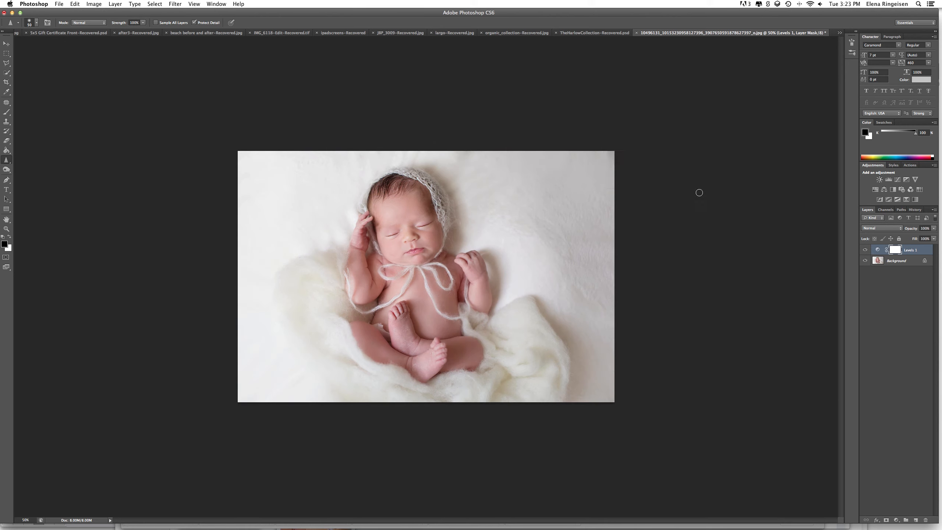
{"action": "double_click", "coordinate": [878, 251]}
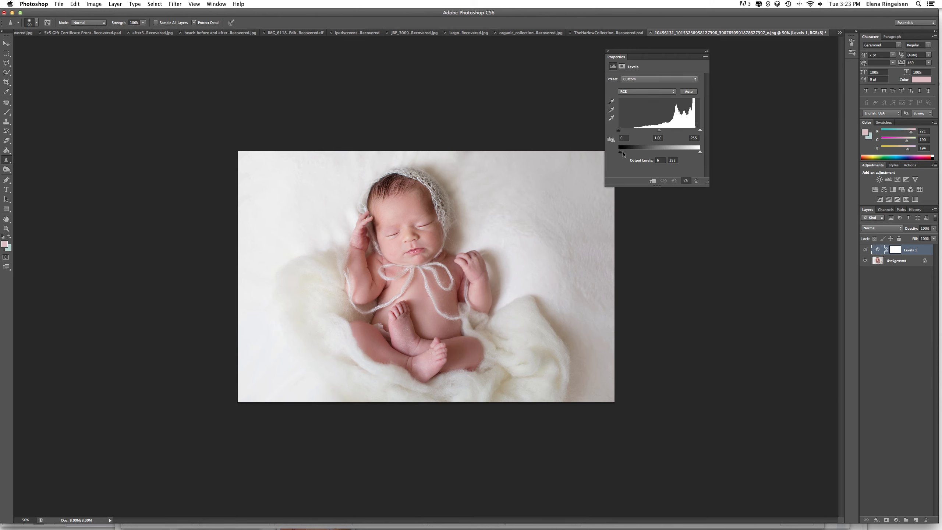
{"action": "left_click_drag", "start_coordinate": [618, 152], "coordinate": [624, 153]}
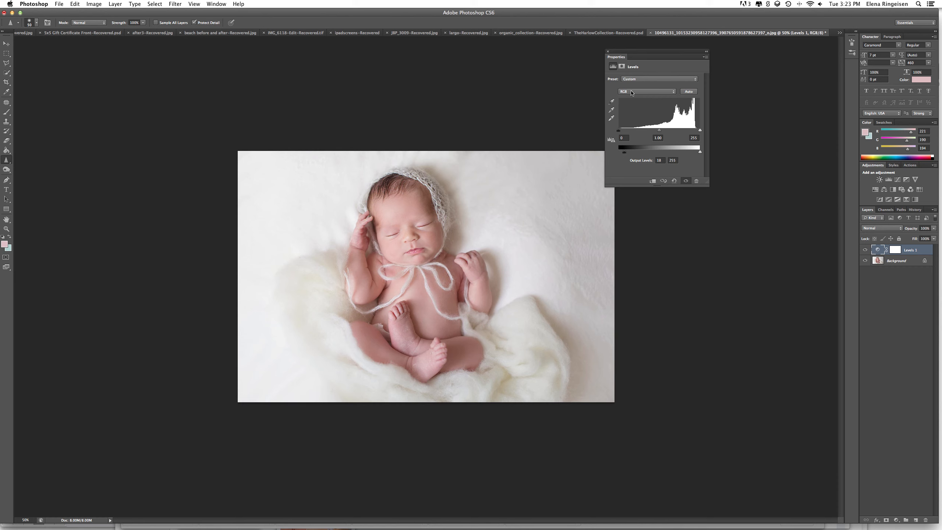
{"action": "left_click", "coordinate": [607, 51]}
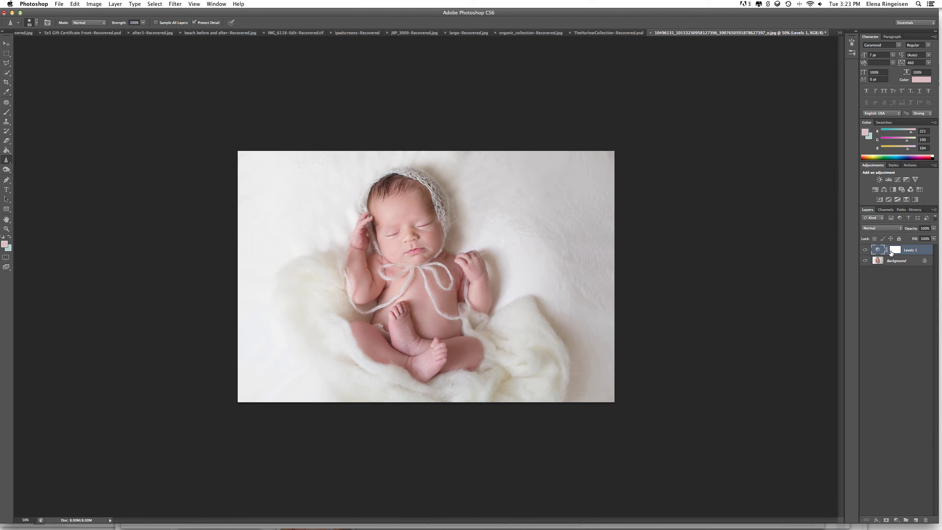
Remove the Levels effect from the baby by painting black on its mask with a large brush at 100% opacity
{"action": "left_click", "coordinate": [894, 250]}
{"action": "key", "text": "d"}
{"action": "key", "text": "b"}
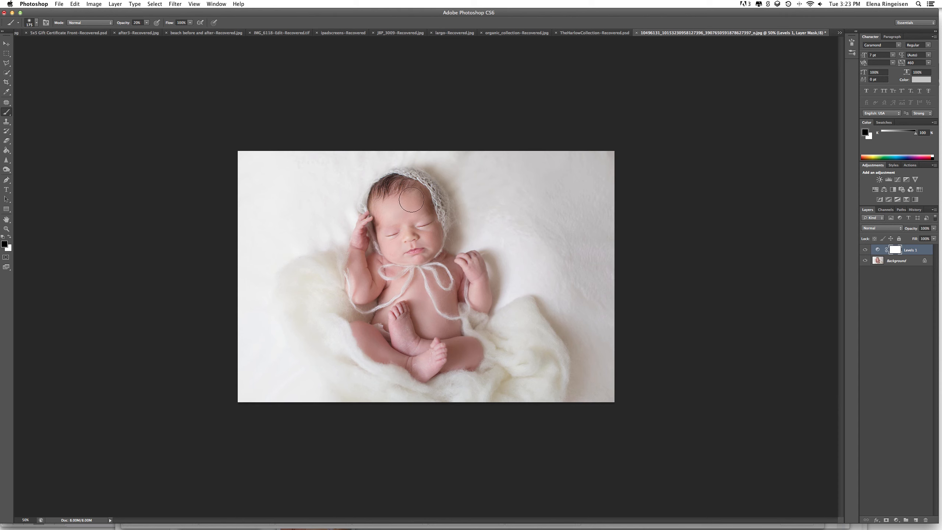
{"action": "key", "text": "bracketright"}
{"action": "key", "text": "bracketright"}
{"action": "key", "text": "bracketright"}
{"action": "key", "text": "bracketright"}
{"action": "key", "text": "bracketright"}
{"action": "left_click", "coordinate": [406, 249]}
{"action": "key", "text": "0"}
{"action": "key", "text": "bracketright"}
{"action": "key", "text": "bracketright"}
{"action": "key", "text": "bracketright"}
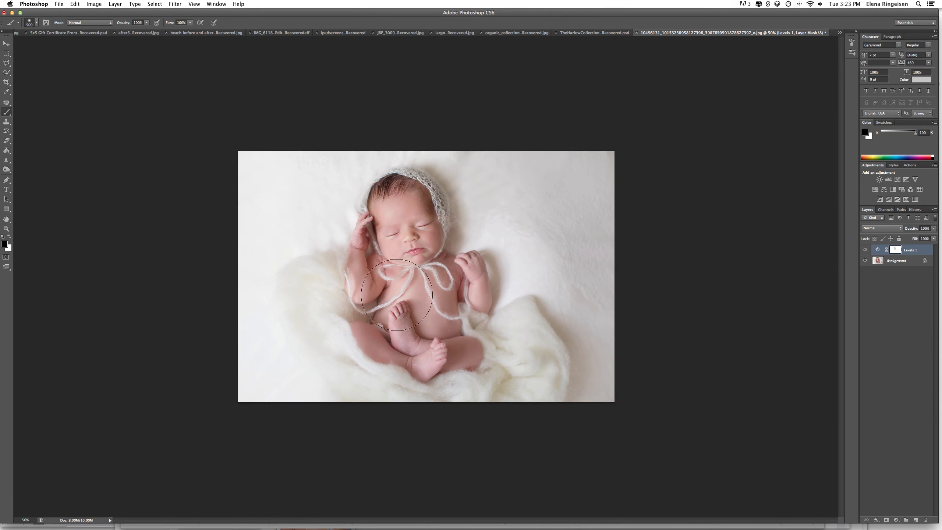
{"action": "mouse_move", "coordinate": [441, 284]}
{"action": "left_mouse_down"}
{"action": "mouse_move", "coordinate": [393, 207]}
{"action": "mouse_move", "coordinate": [391, 295]}
{"action": "mouse_move", "coordinate": [412, 319]}
{"action": "left_mouse_up"}
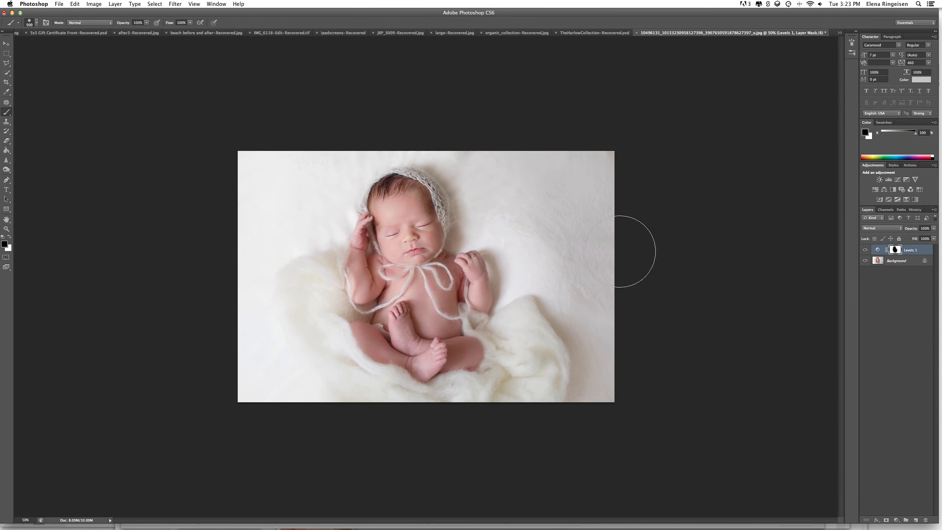
Compare the image with and without the masked Levels adjustment, and merge it into the background
{"action": "left_click", "coordinate": [865, 250]}
{"action": "left_click", "coordinate": [866, 250]}
{"action": "left_click", "coordinate": [865, 251]}
{"action": "left_click", "coordinate": [865, 251]}
{"action": "left_click", "coordinate": [865, 251]}
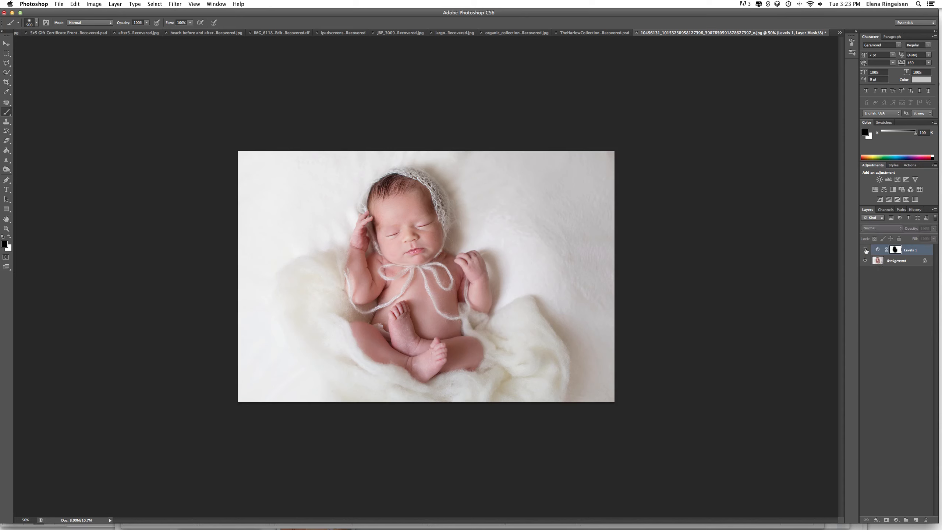
{"action": "left_click", "coordinate": [866, 251]}
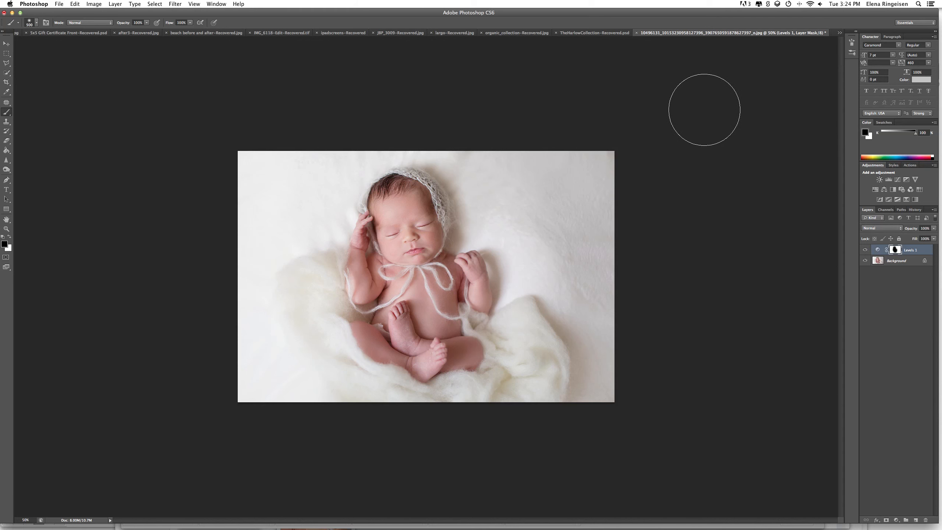
{"action": "key", "text": "super+e"}
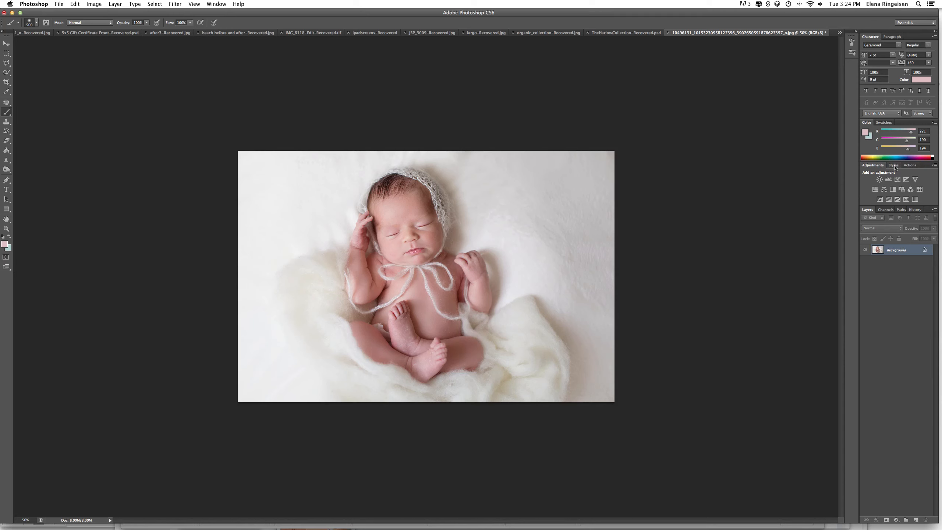
Display the original opened state from the history to compare it with the retouched portrait
{"action": "left_click", "coordinate": [913, 211]}
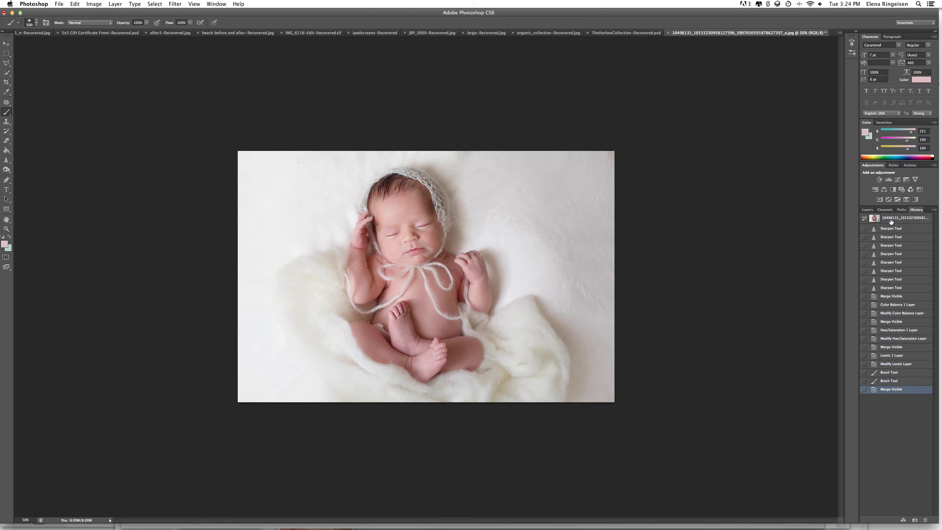
{"action": "left_click", "coordinate": [891, 220]}
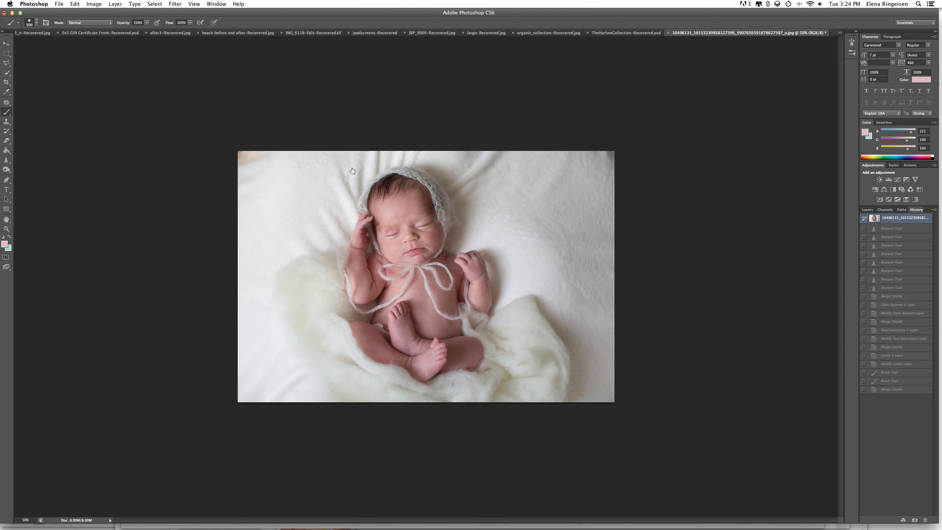